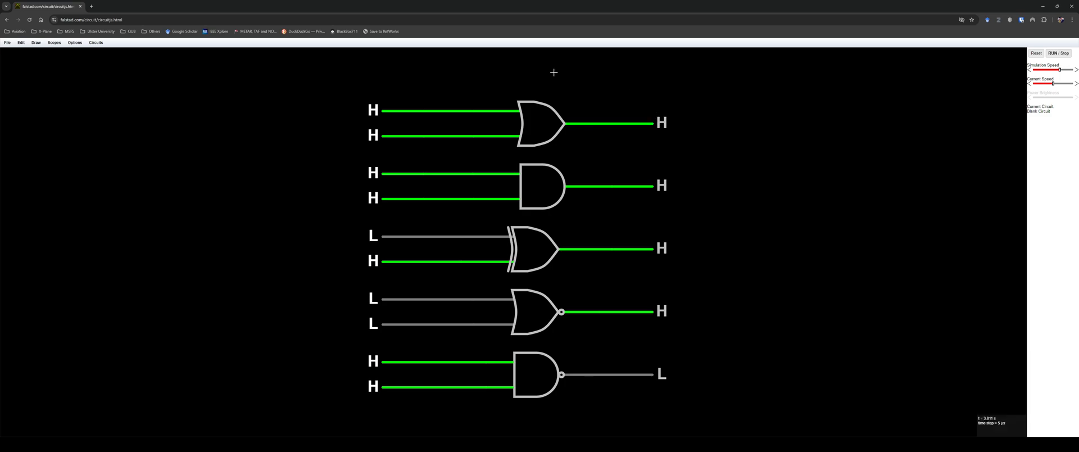
# Step: Toggle the OR gate's logic inputs through their high and low combinations, leaving the upper input low and the lower input high
pyautogui.click(373, 110)
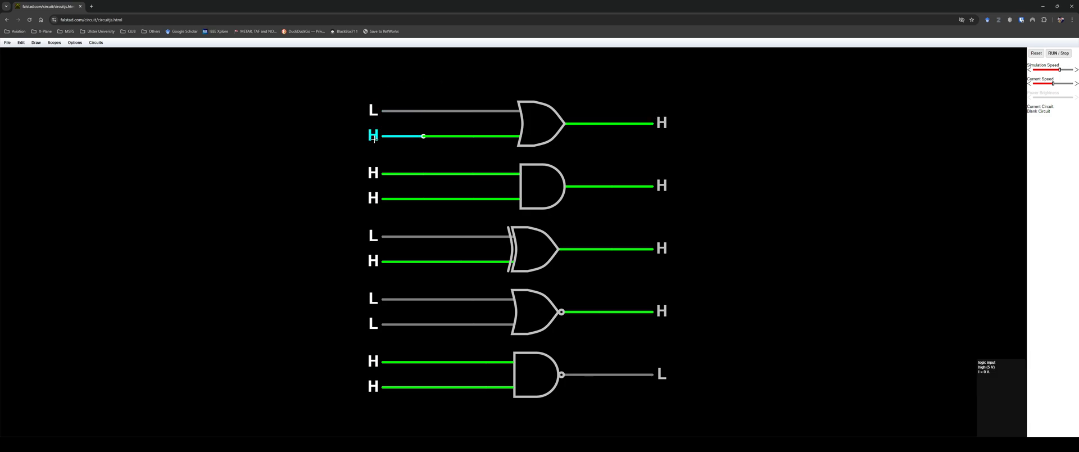
pyautogui.click(372, 137)
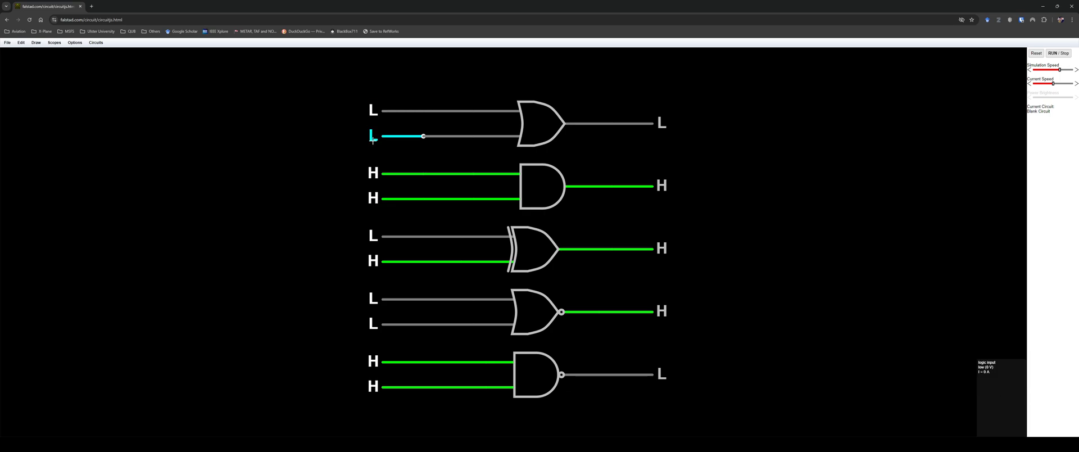
pyautogui.click(373, 111)
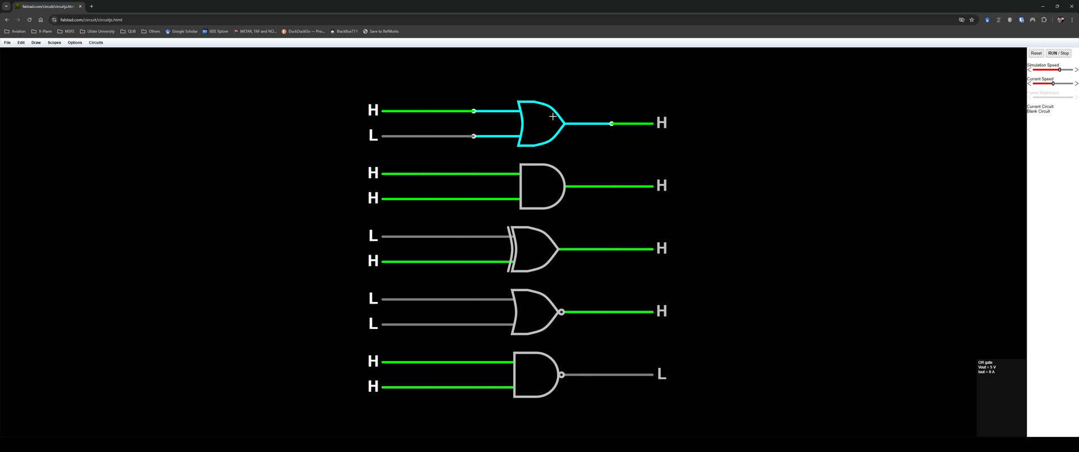
pyautogui.click(422, 136)
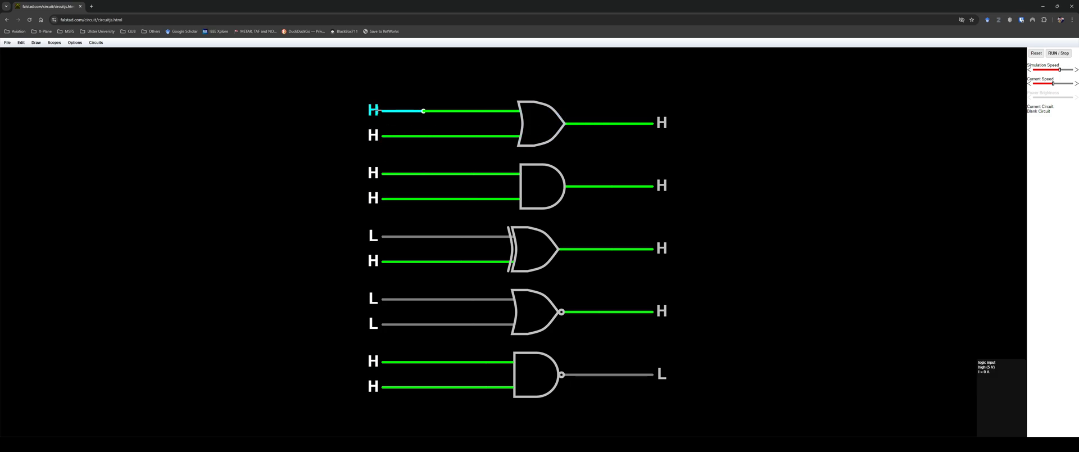
pyautogui.click(421, 110)
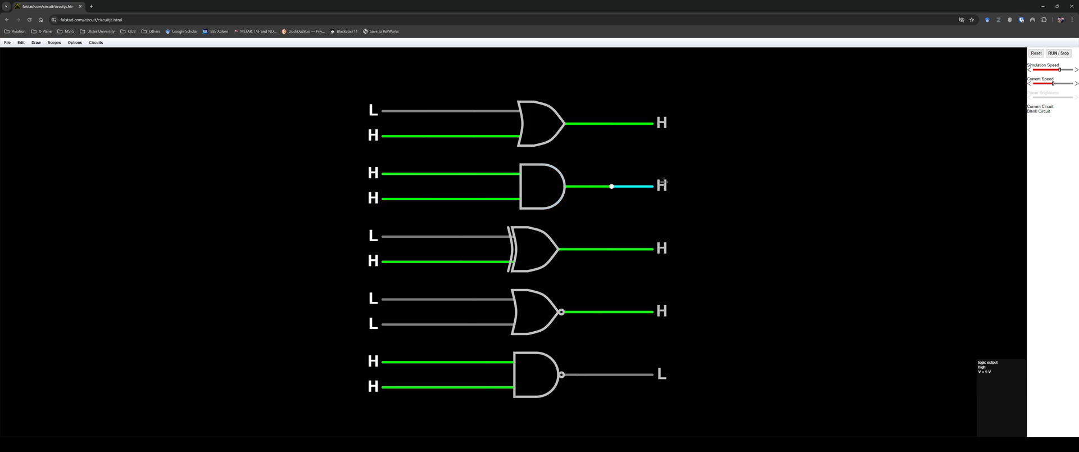
# Step: Test the AND gate's output by toggling its two logic inputs through all combinations, returning both to high
pyautogui.click(393, 172)
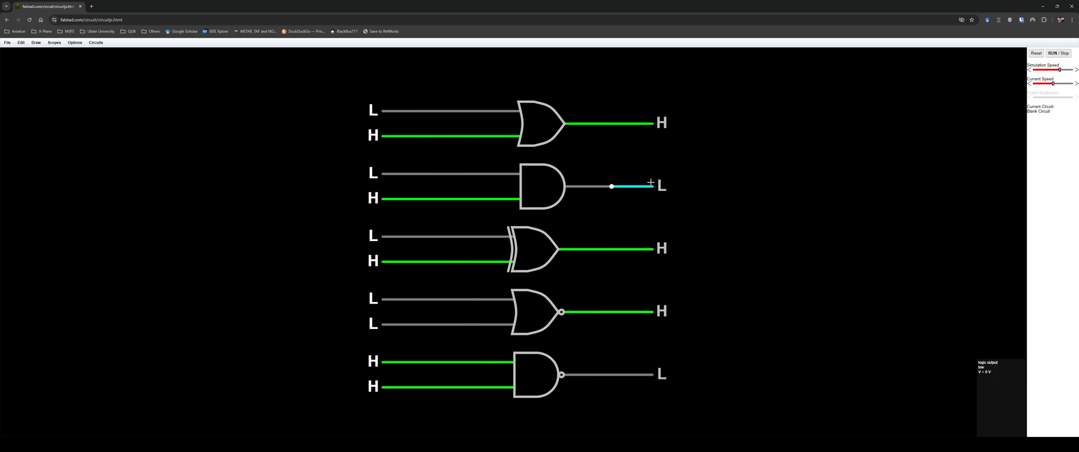
pyautogui.click(422, 174)
pyautogui.click(370, 199)
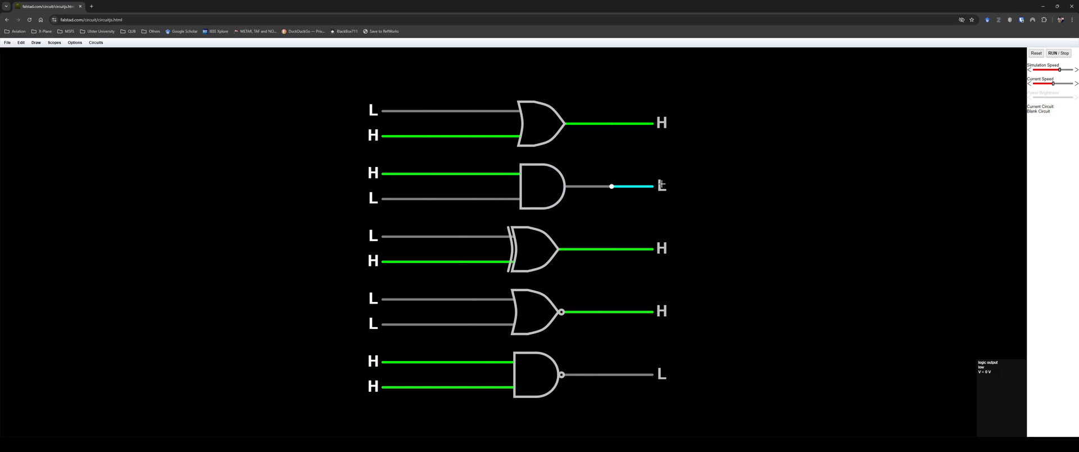
pyautogui.click(373, 174)
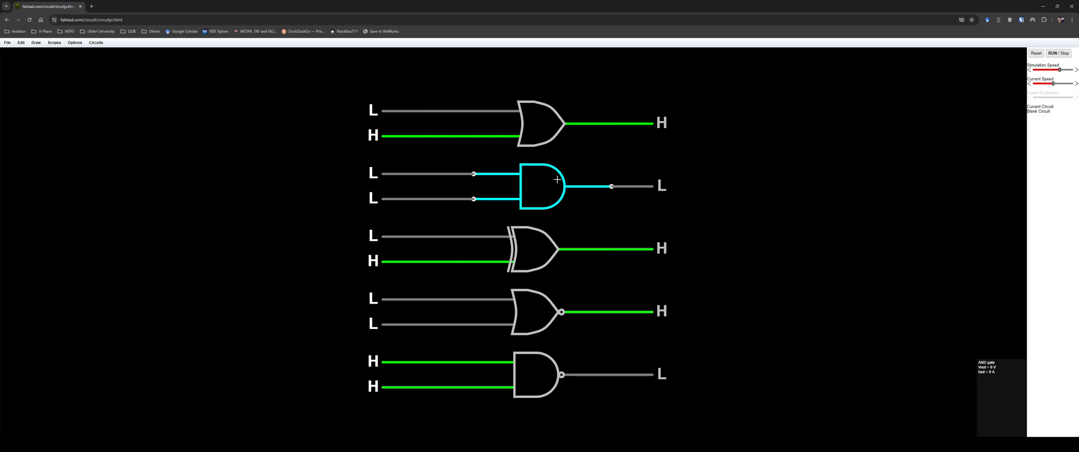
pyautogui.click(372, 173)
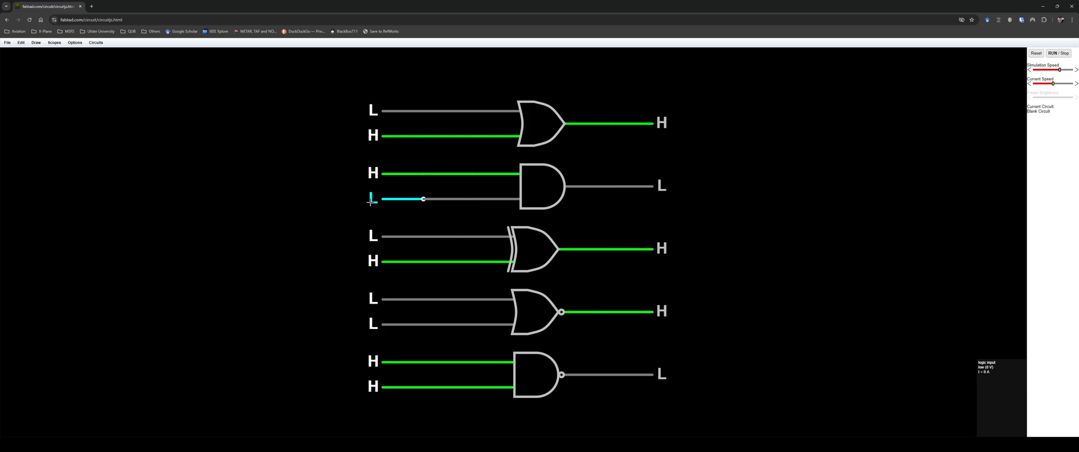
pyautogui.click(371, 199)
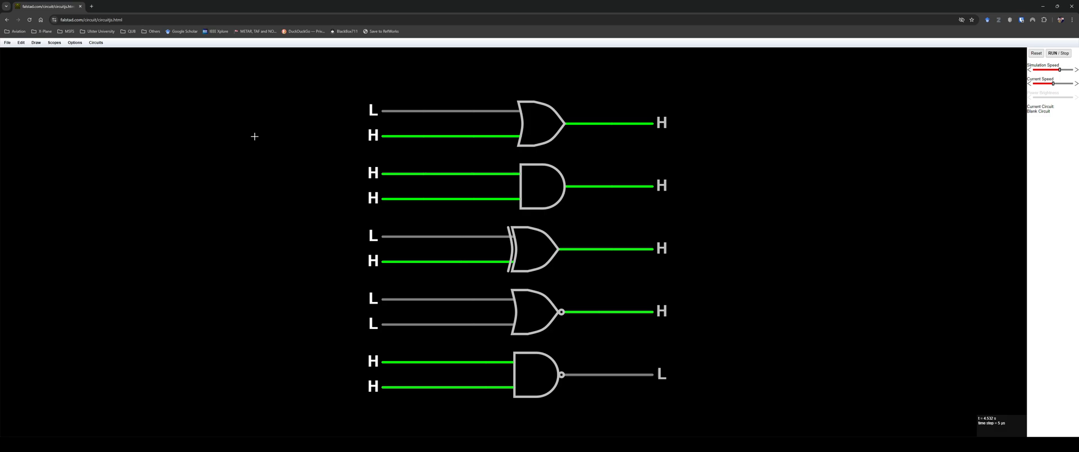
# Step: Inspect the editable properties of the AND gate below the OR gate and close them without changes
pyautogui.rightClick(558, 191)
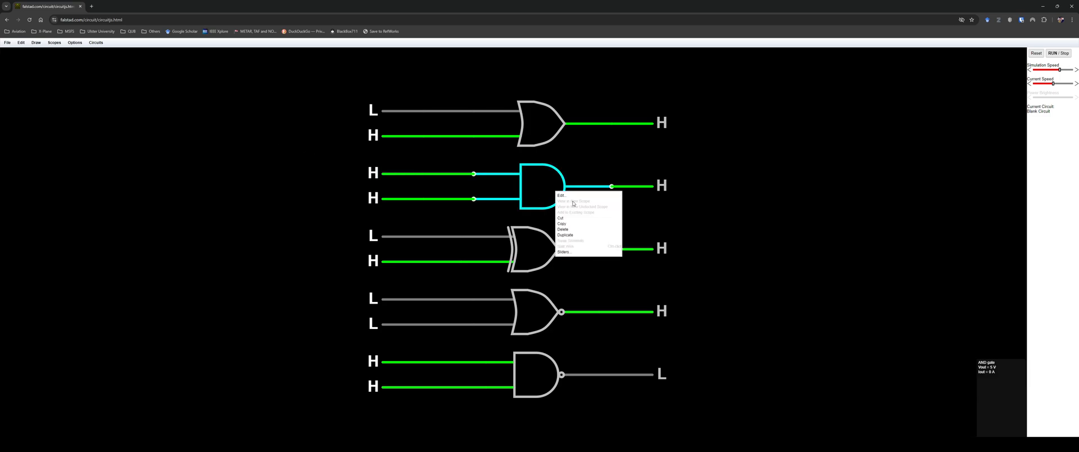
pyautogui.click(572, 196)
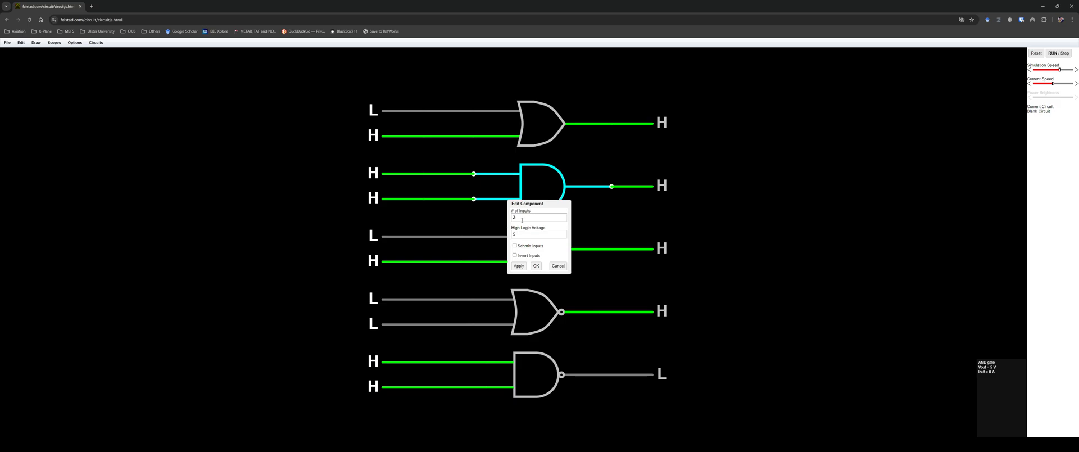
pyautogui.press('Return')
# Step: Place a new horizontal AND gate in the empty area left of the existing gates
pyautogui.click(36, 43)
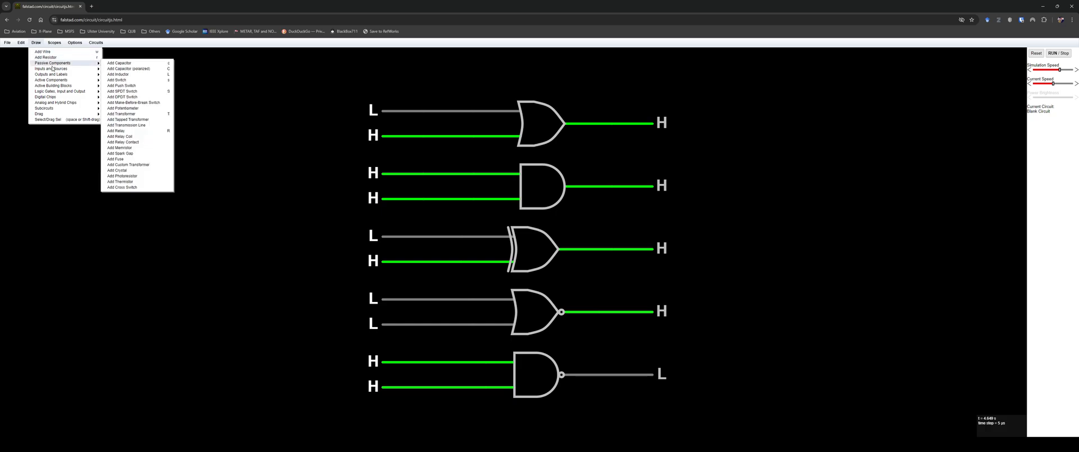
pyautogui.moveTo(66, 76)
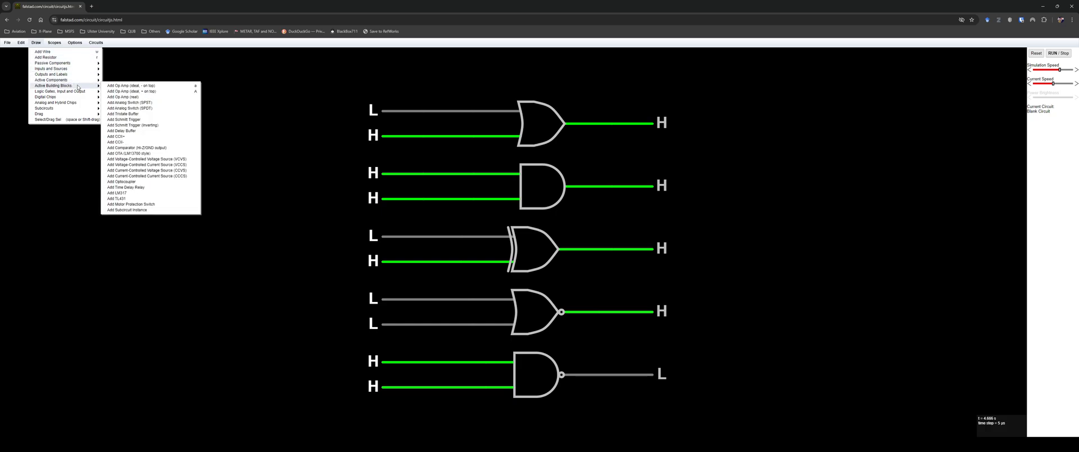
pyautogui.moveTo(81, 92)
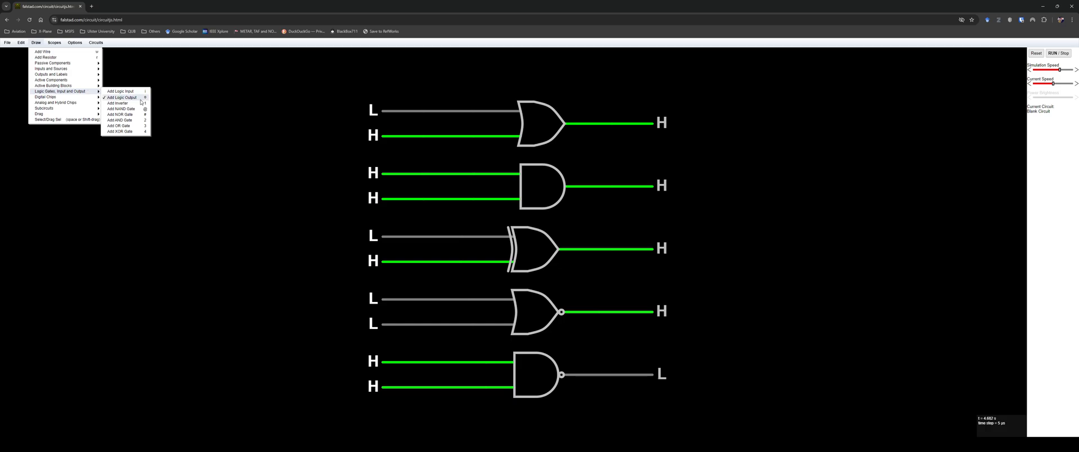
pyautogui.click(123, 120)
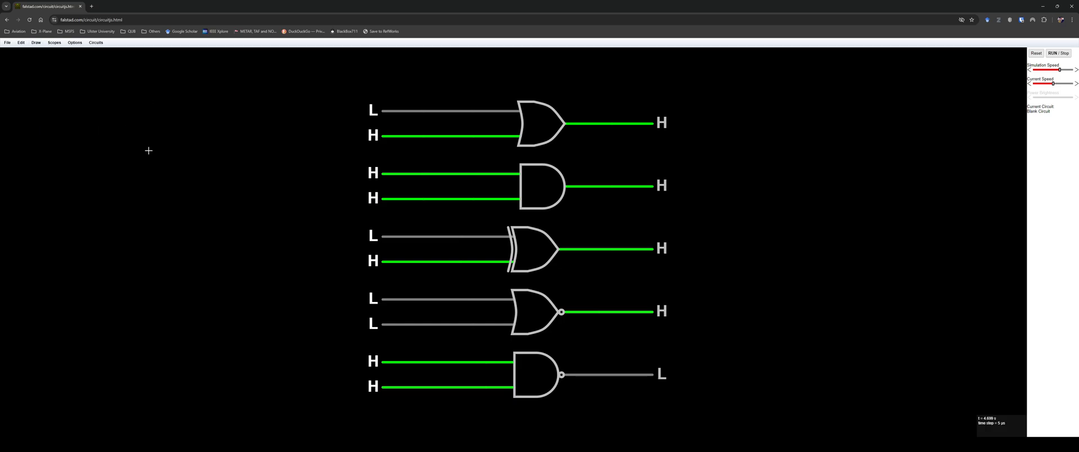
pyautogui.moveTo(98, 161); pyautogui.dragTo(222, 162)
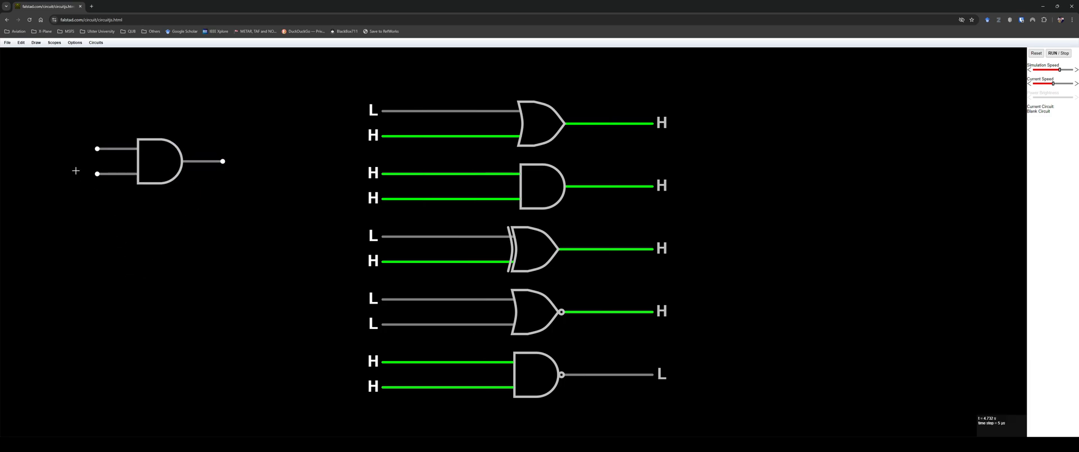
pyautogui.moveTo(97, 149); pyautogui.dragTo(60, 148)
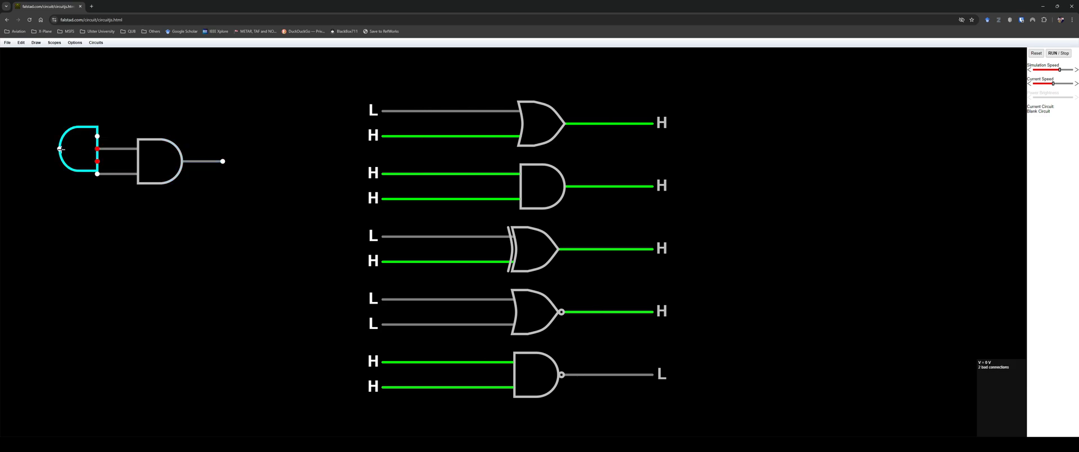
pyautogui.hotkey('ctrl', 'z')
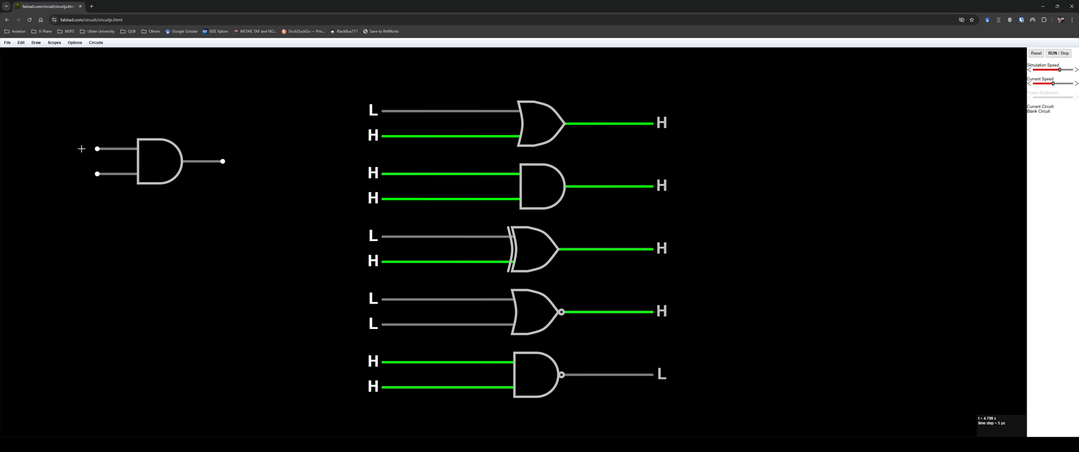
pyautogui.moveTo(97, 148); pyautogui.dragTo(47, 147)
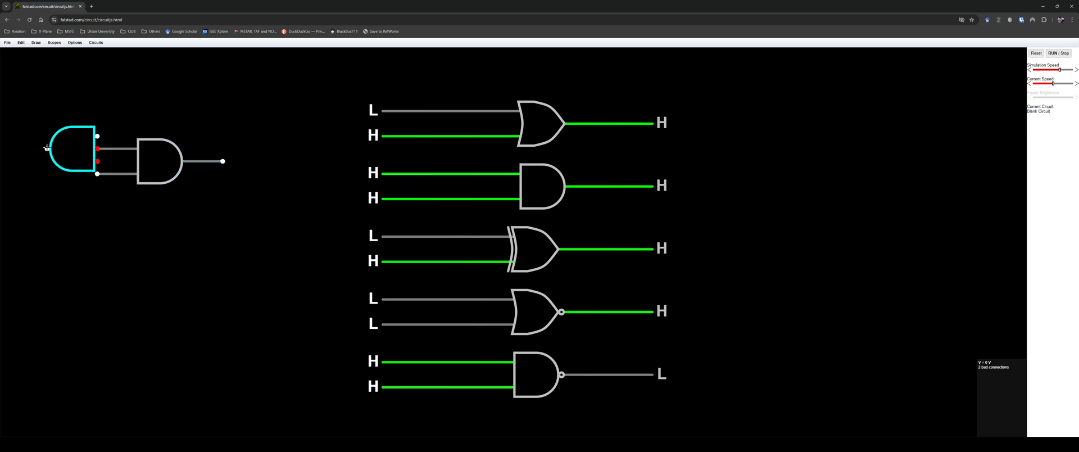
pyautogui.hotkey('ctrl', 'z')
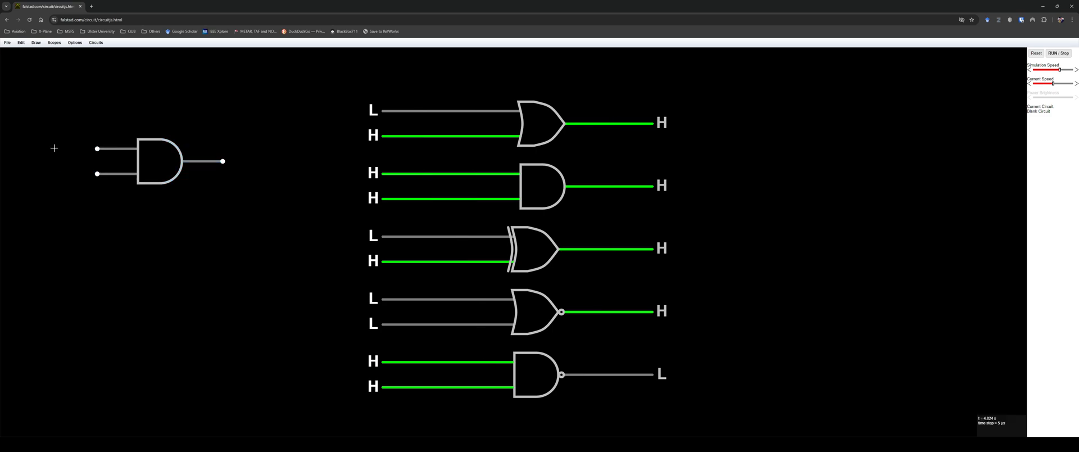
pyautogui.click(53, 43)
pyautogui.click(124, 19)
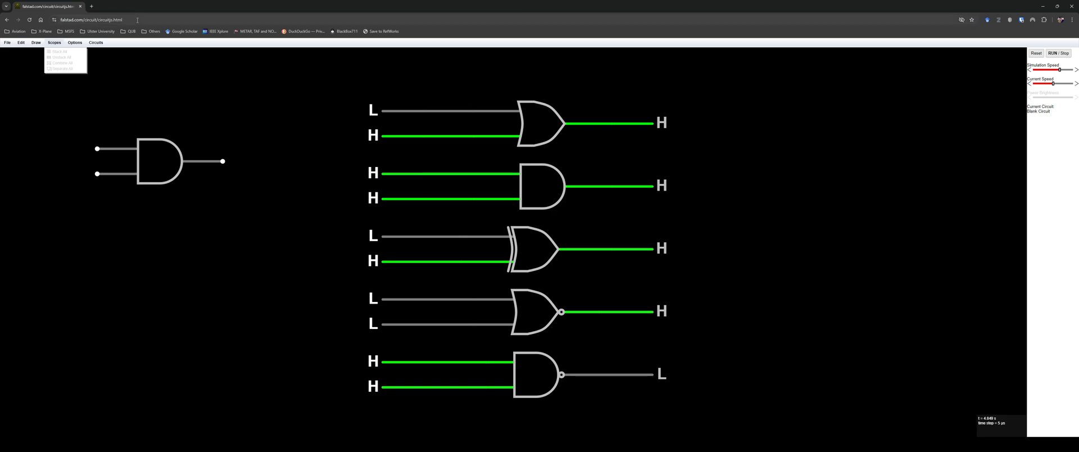
pyautogui.click(118, 80)
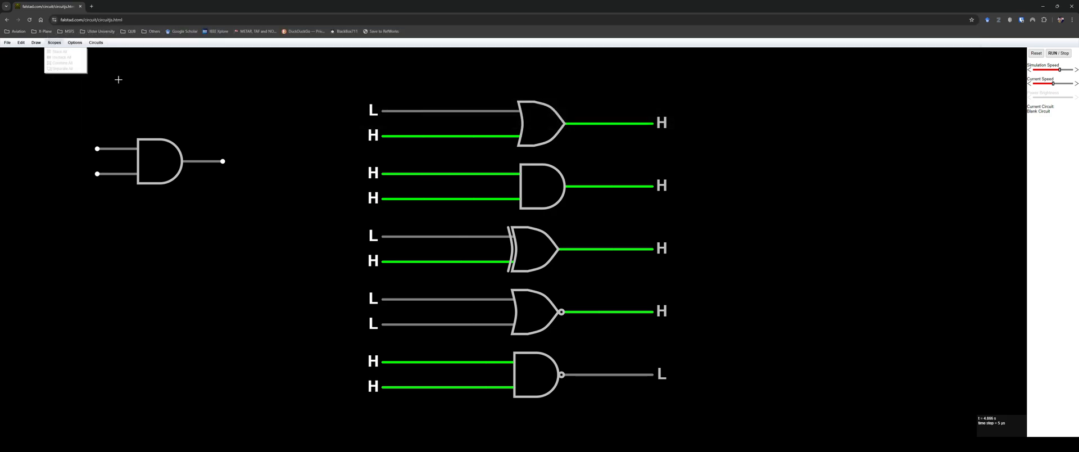
pyautogui.click(116, 88)
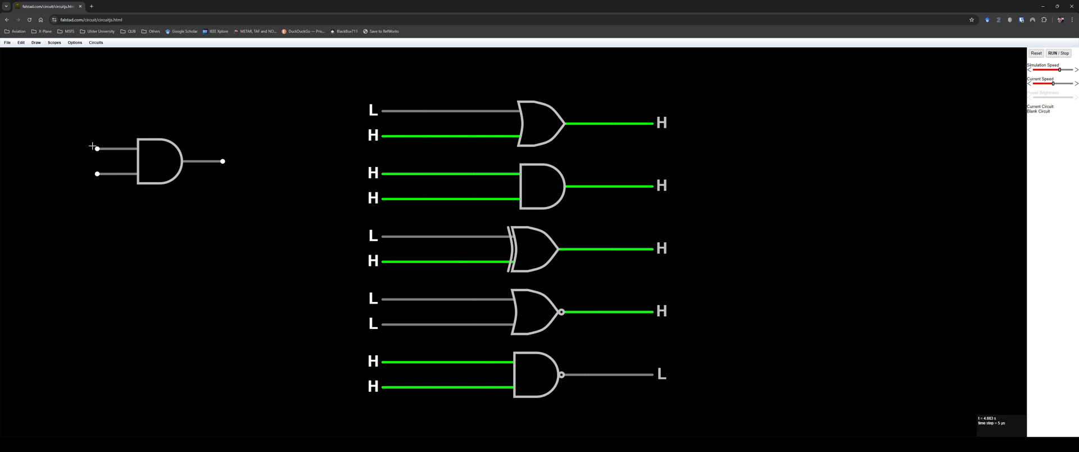
pyautogui.moveTo(97, 149); pyautogui.dragTo(48, 148)
pyautogui.press('Delete')
# Step: Attach logic inputs to both inputs and a logic output to the output of the new AND gate, and set both inputs high
pyautogui.click(37, 42)
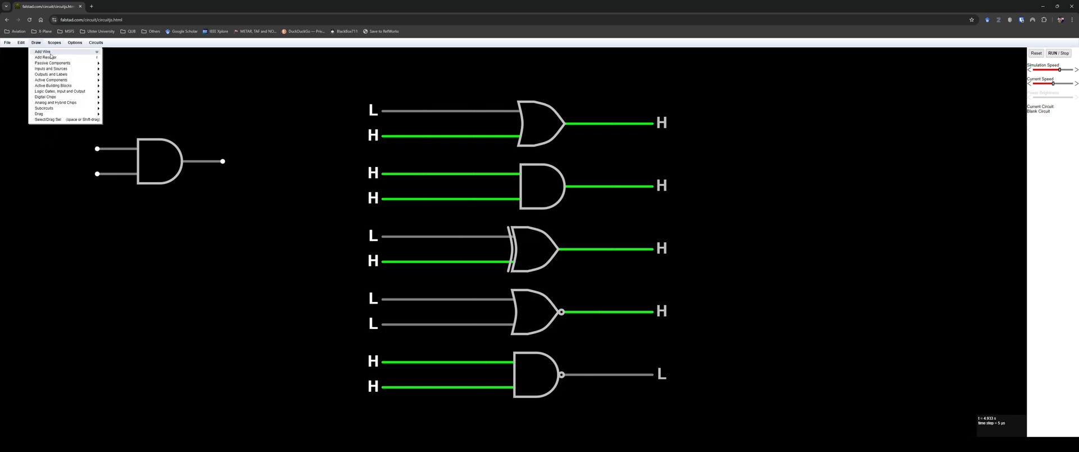
pyautogui.moveTo(62, 64)
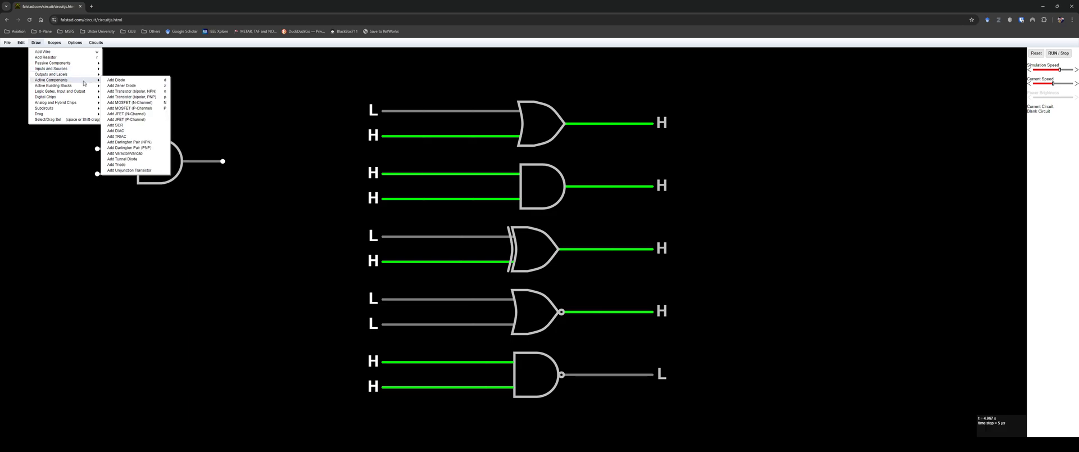
pyautogui.moveTo(78, 93)
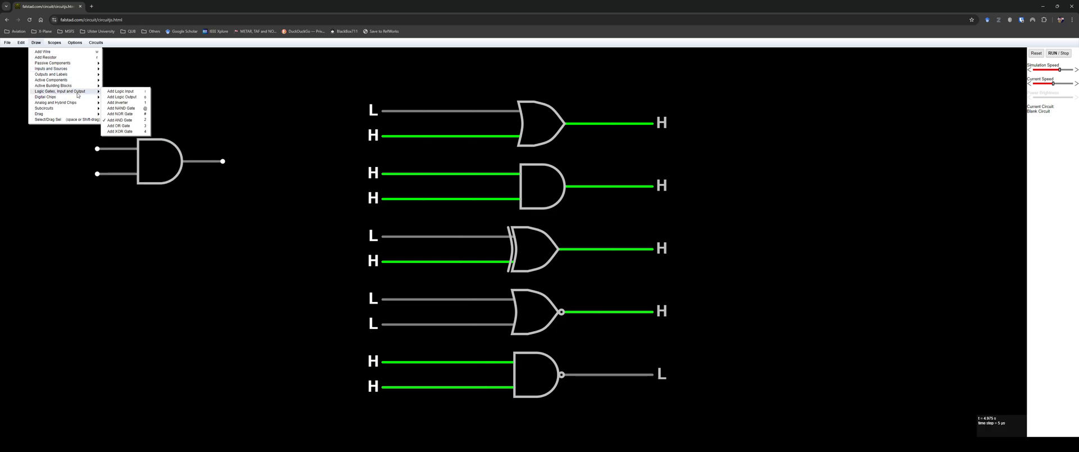
pyautogui.click(123, 93)
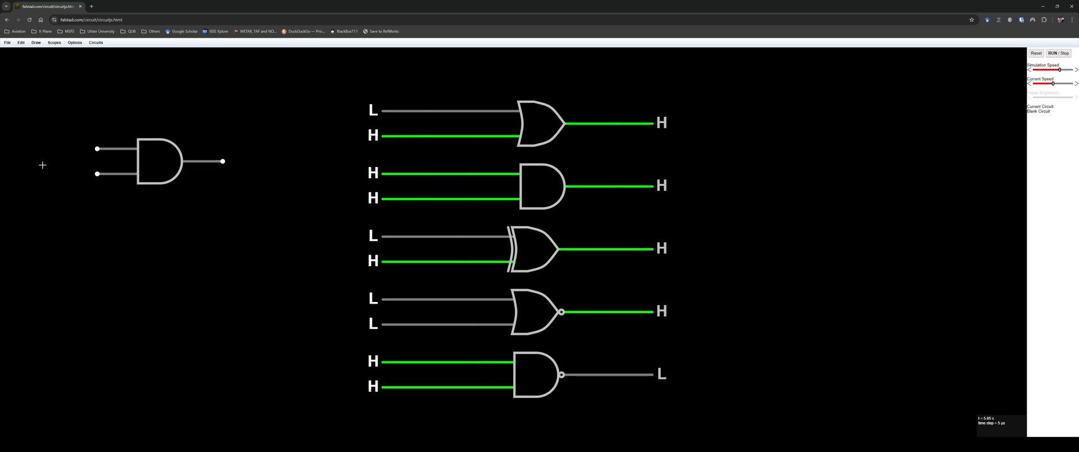
pyautogui.moveTo(97, 149); pyautogui.dragTo(49, 149)
pyautogui.moveTo(96, 174); pyautogui.dragTo(49, 179)
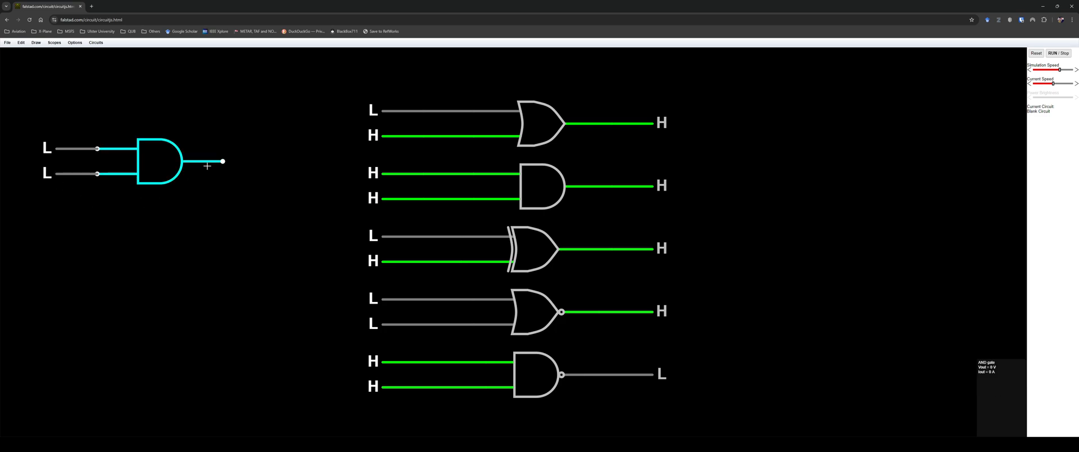
pyautogui.moveTo(223, 161); pyautogui.dragTo(285, 161)
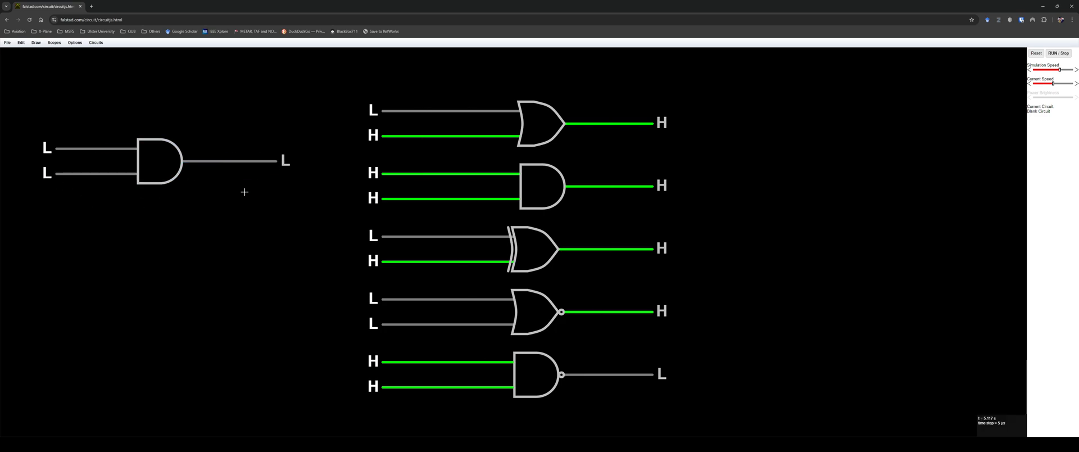
pyautogui.click(42, 146)
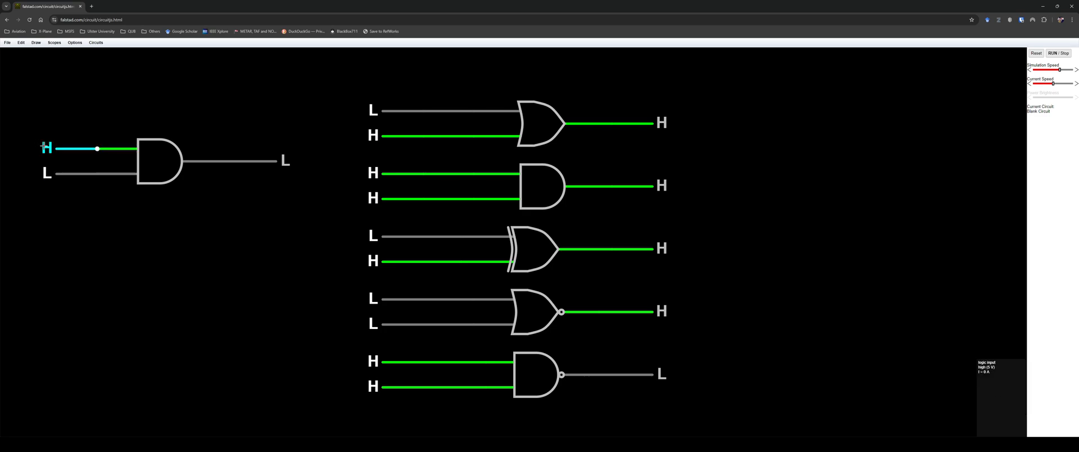
pyautogui.click(45, 173)
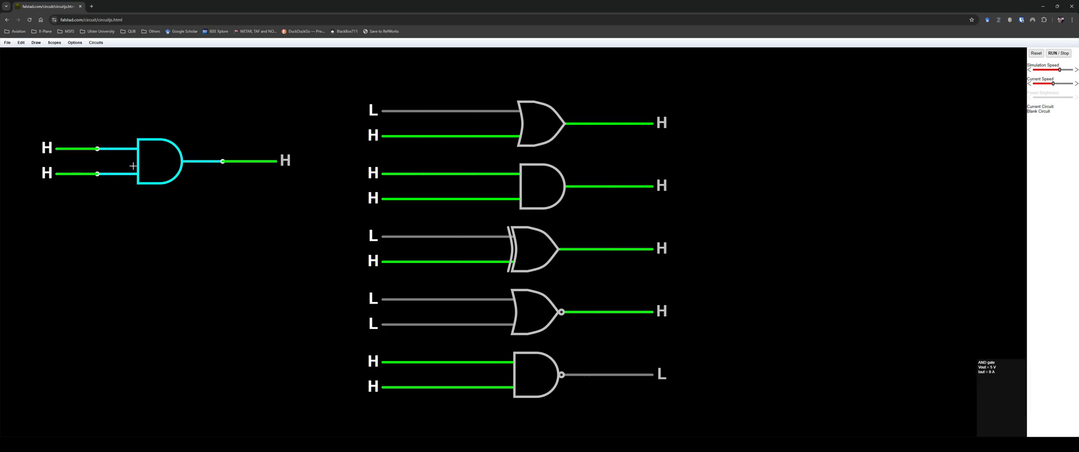
# Step: Set the new AND gate's number of inputs to 4
pyautogui.doubleClick(157, 152)
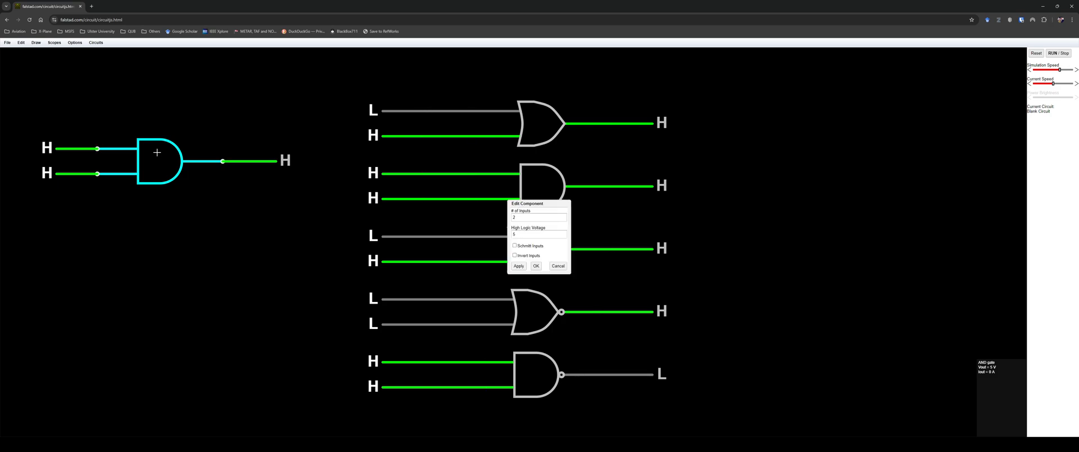
pyautogui.doubleClick(535, 221)
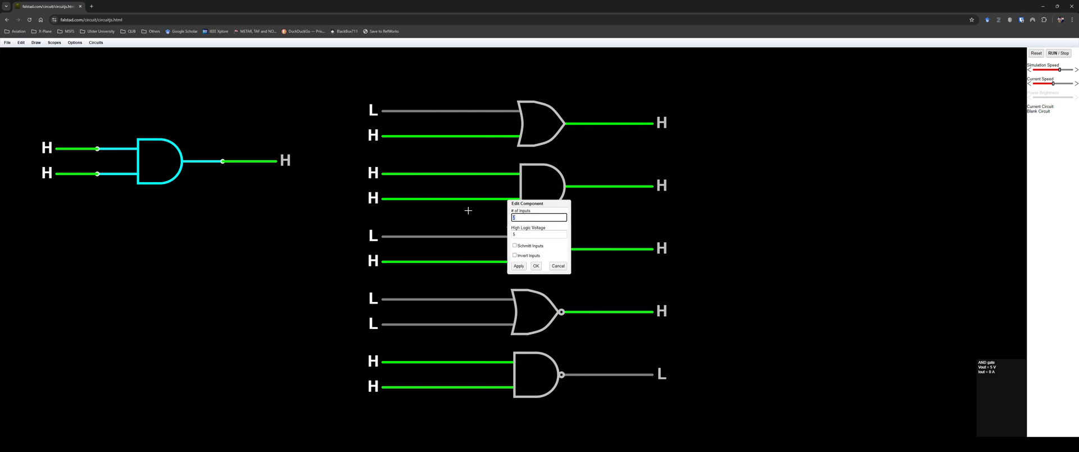
pyautogui.click(536, 266)
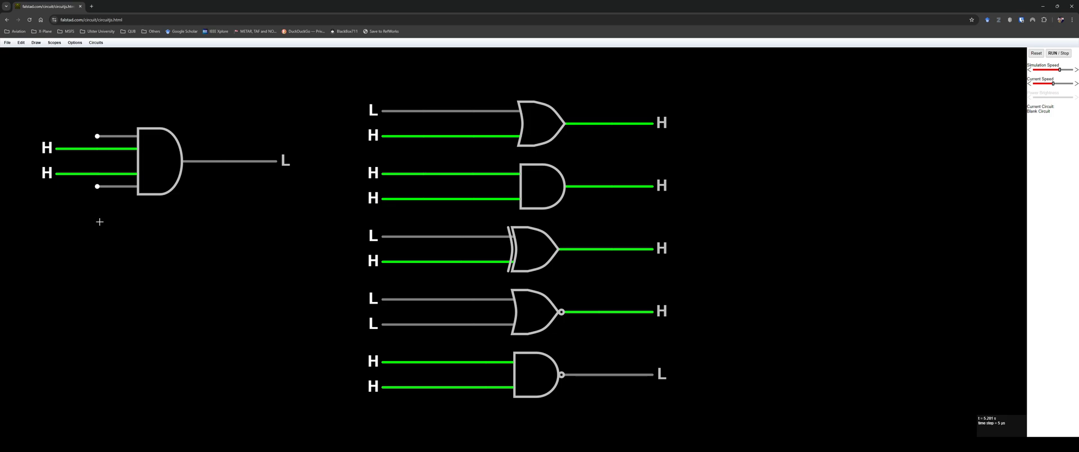
# Step: Attach logic inputs to the two open inputs of the four-input AND gate and set both high
pyautogui.moveTo(97, 136); pyautogui.dragTo(49, 136)
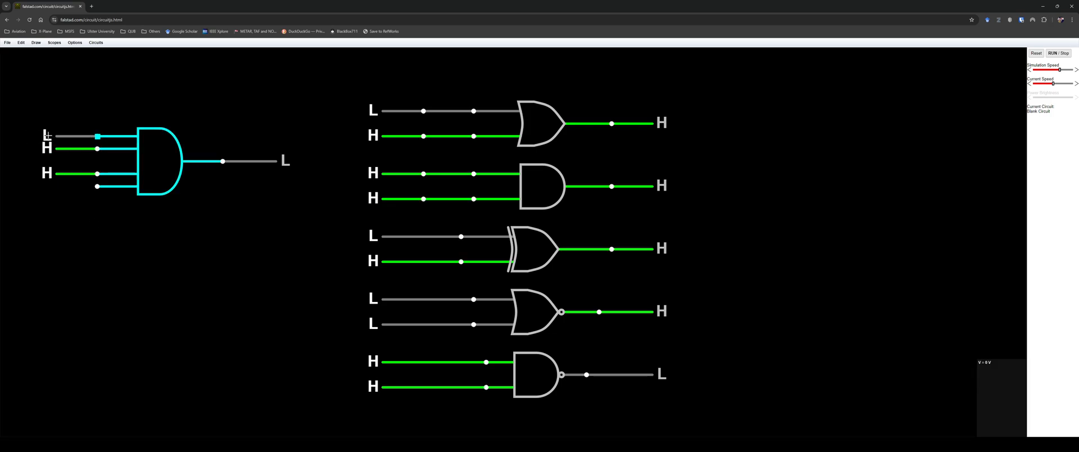
pyautogui.moveTo(97, 186); pyautogui.dragTo(45, 189)
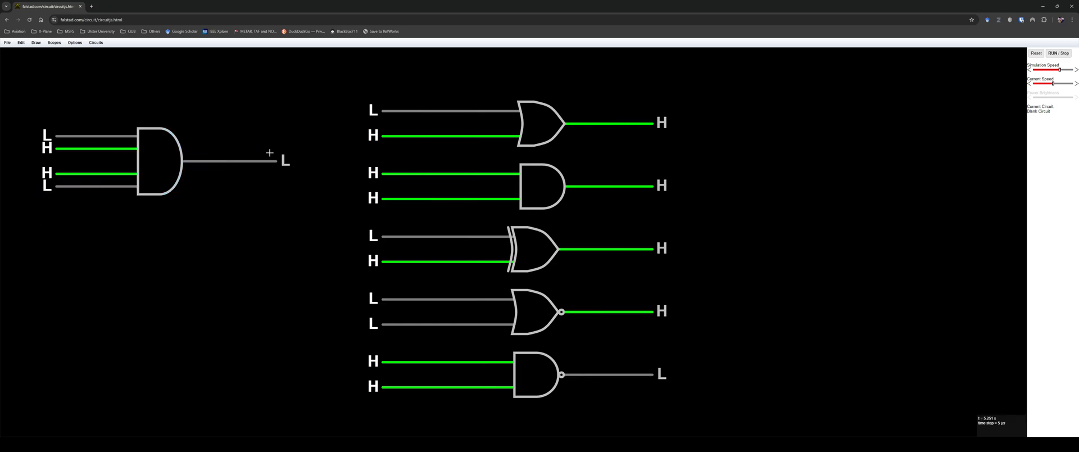
pyautogui.click(47, 186)
pyautogui.click(46, 135)
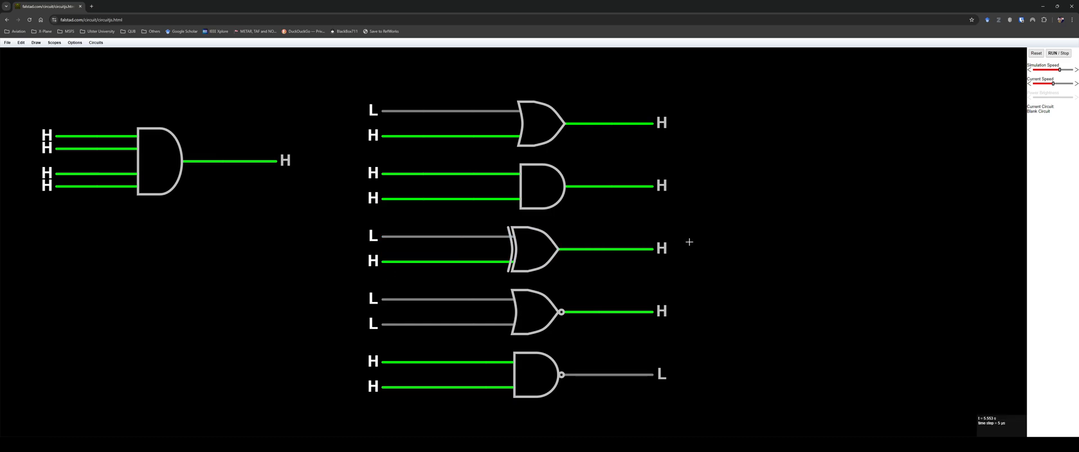
# Step: Switch the XOR gate's inputs through low/low and high/low to high/high, and set the OR gate's upper input high
pyautogui.click(374, 261)
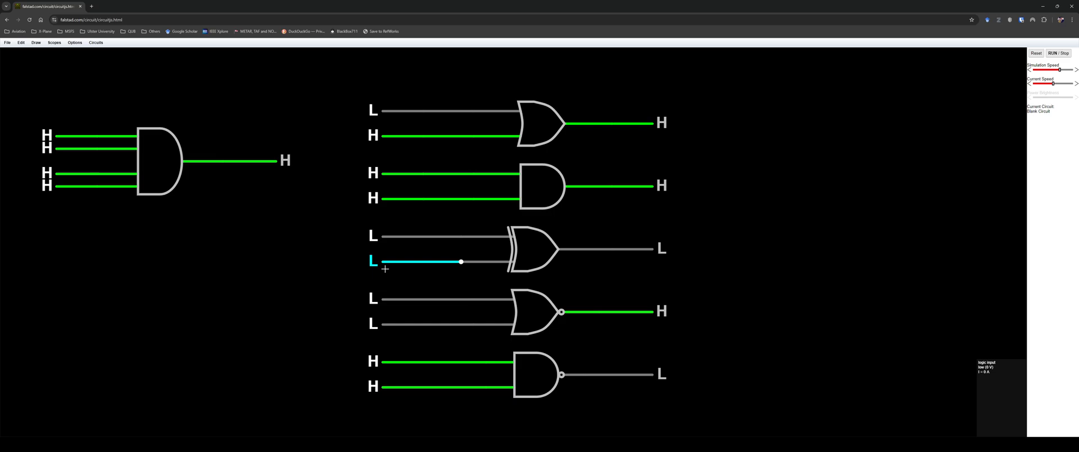
pyautogui.click(365, 239)
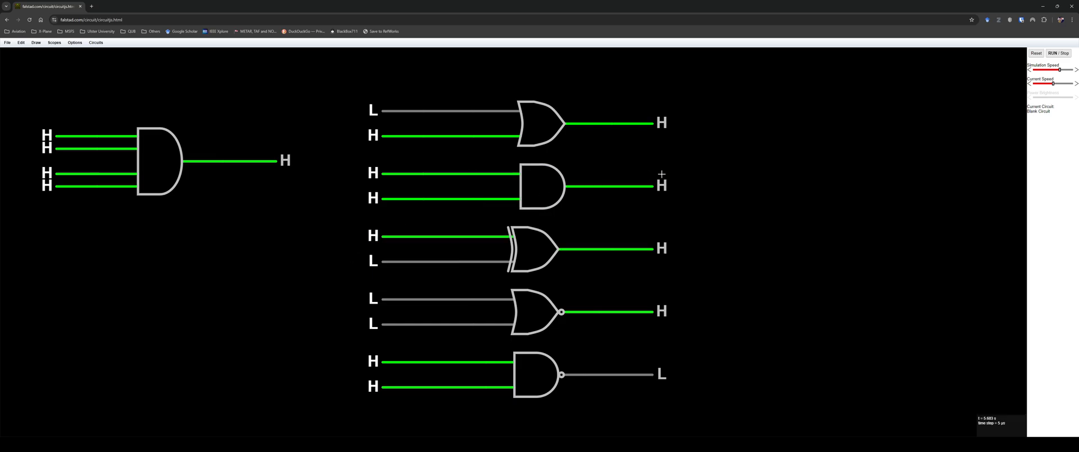
pyautogui.click(374, 262)
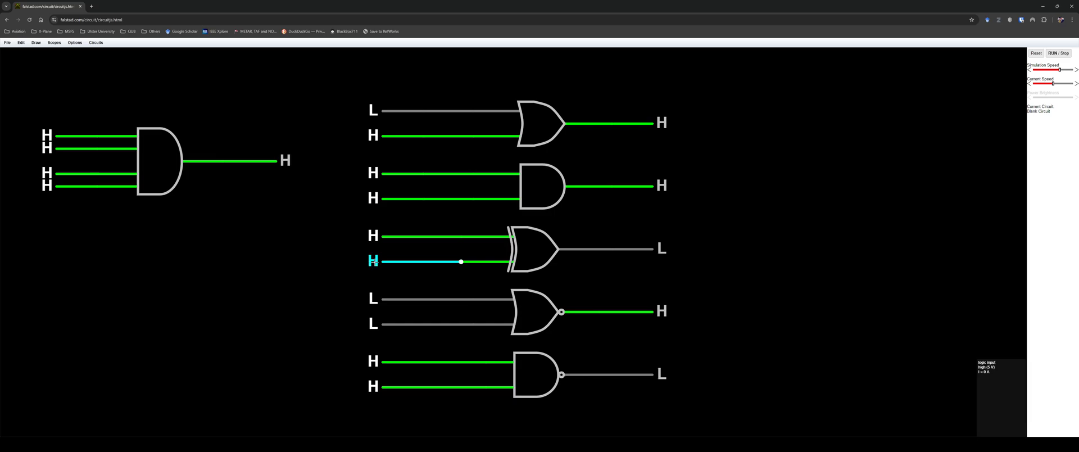
pyautogui.click(373, 110)
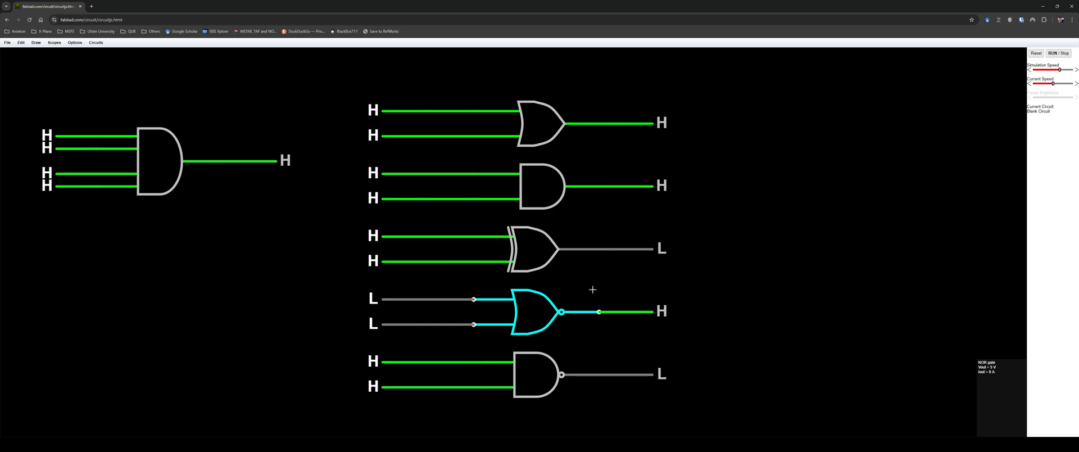
# Step: Set both NOR gate inputs high and both NAND gate inputs low, changing the upper input of each gate first
pyautogui.click(373, 298)
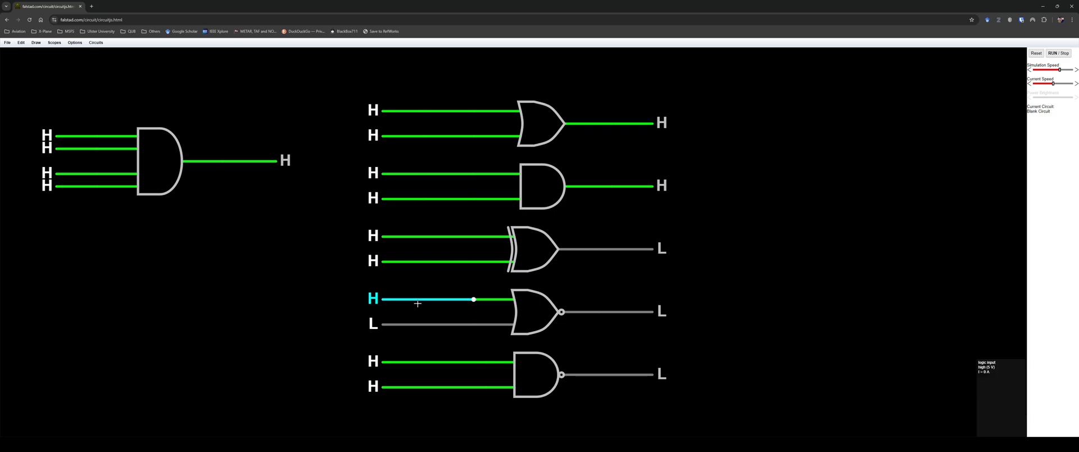
pyautogui.click(372, 323)
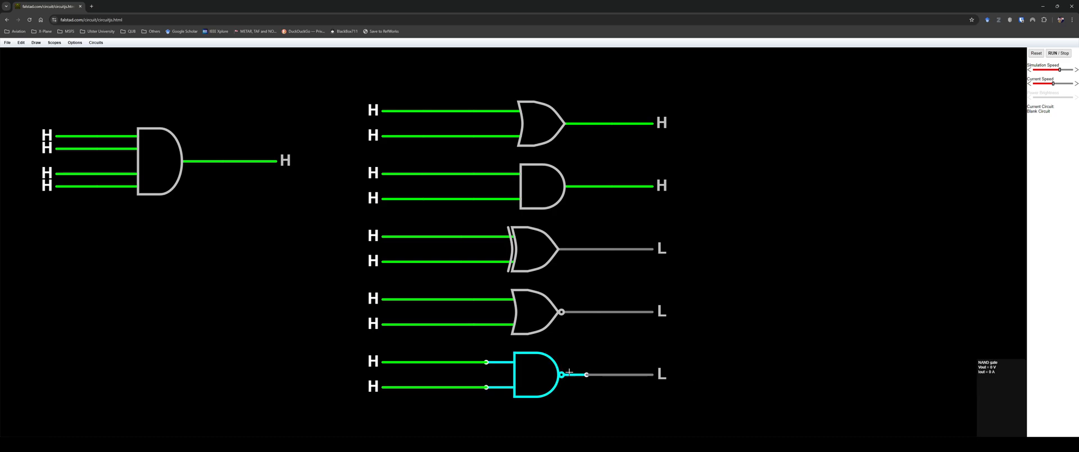
pyautogui.click(374, 359)
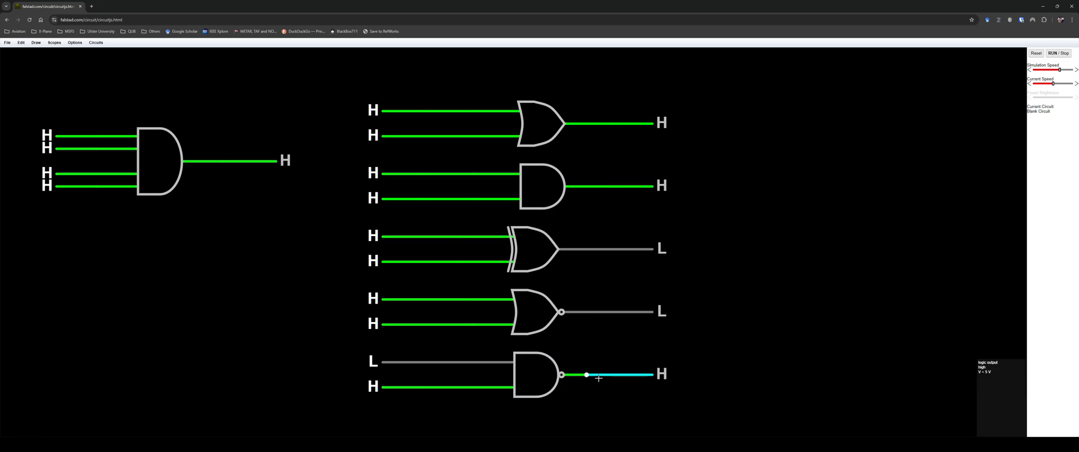
pyautogui.click(374, 387)
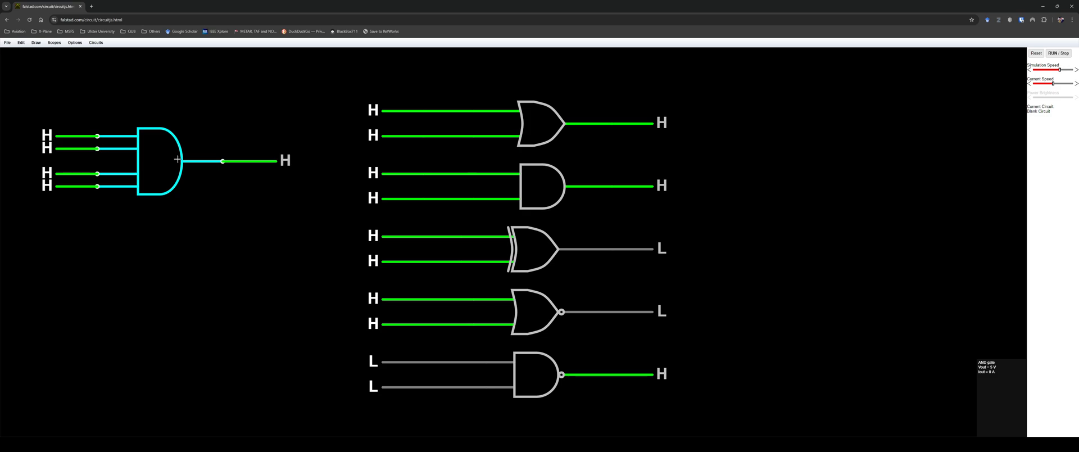
# Step: Test the OR gate by setting both of its inputs low one at a time and returning each to high
pyautogui.click(374, 109)
pyautogui.click(374, 136)
pyautogui.click(373, 109)
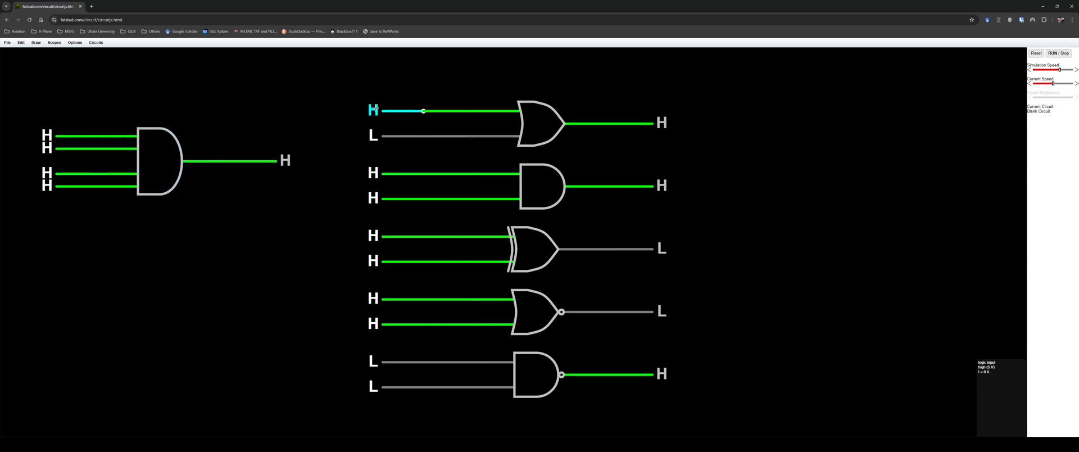
pyautogui.click(373, 135)
# Step: Test the two-input AND gate by setting both of its inputs low one at a time and returning each to high
pyautogui.click(373, 173)
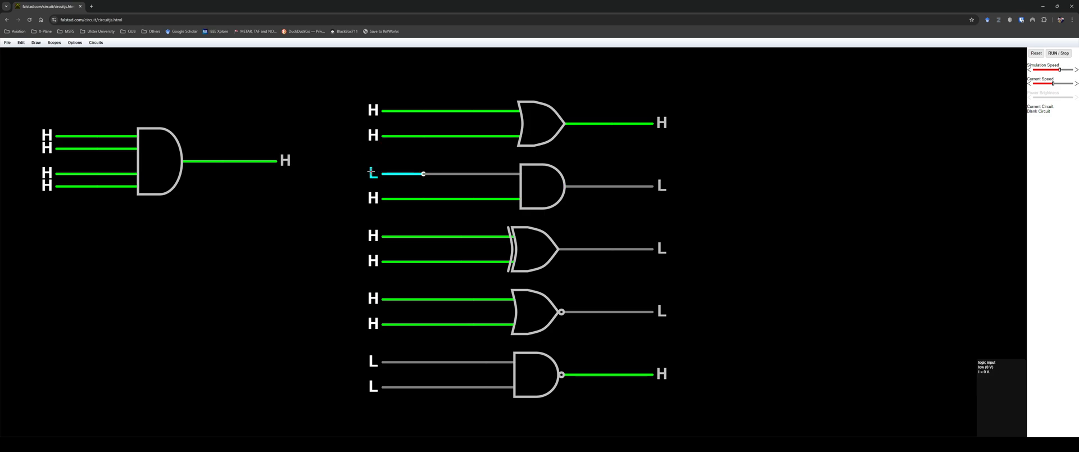
pyautogui.click(373, 198)
pyautogui.click(372, 174)
pyautogui.click(374, 198)
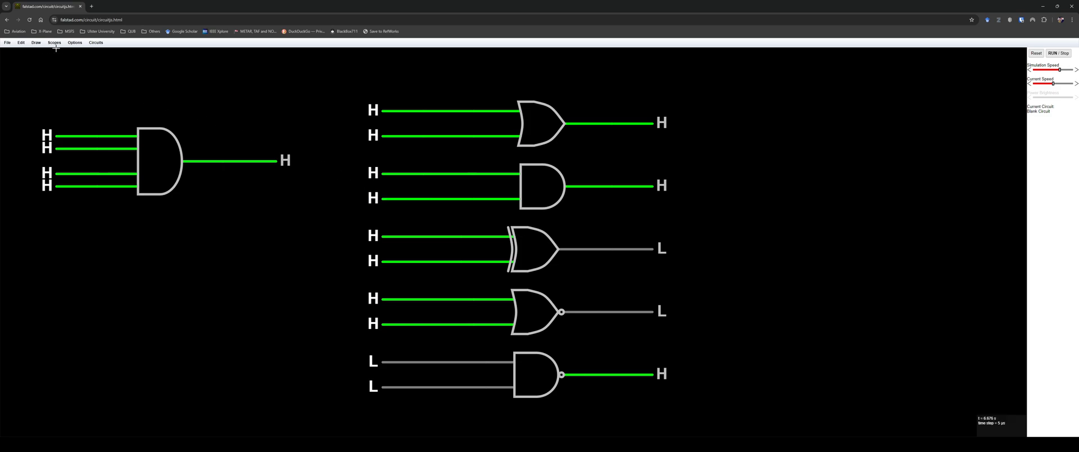
pyautogui.click(73, 43)
pyautogui.click(96, 44)
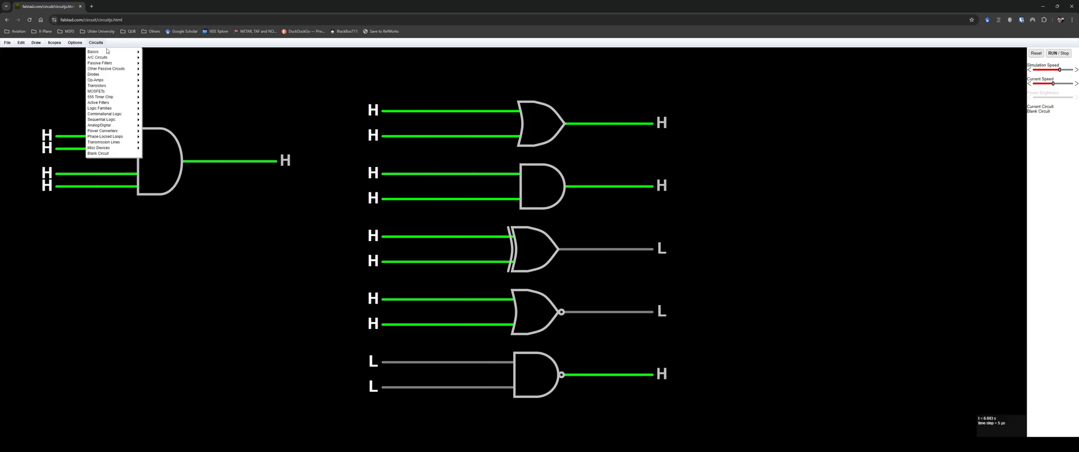
pyautogui.moveTo(107, 52)
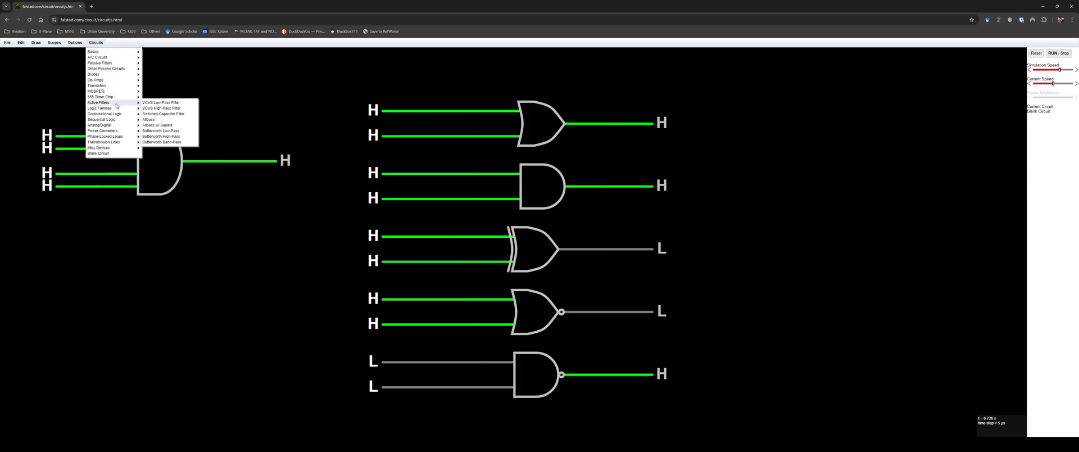
pyautogui.moveTo(116, 109)
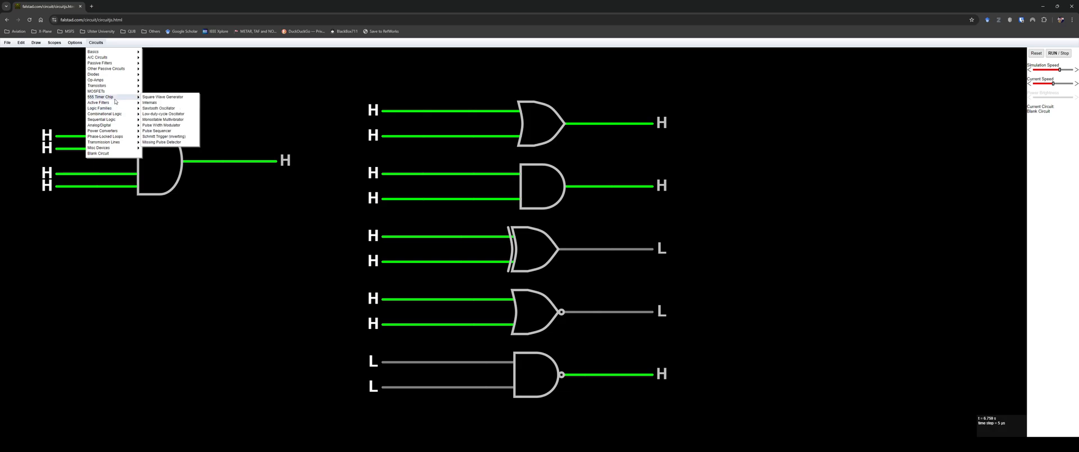
pyautogui.moveTo(114, 74)
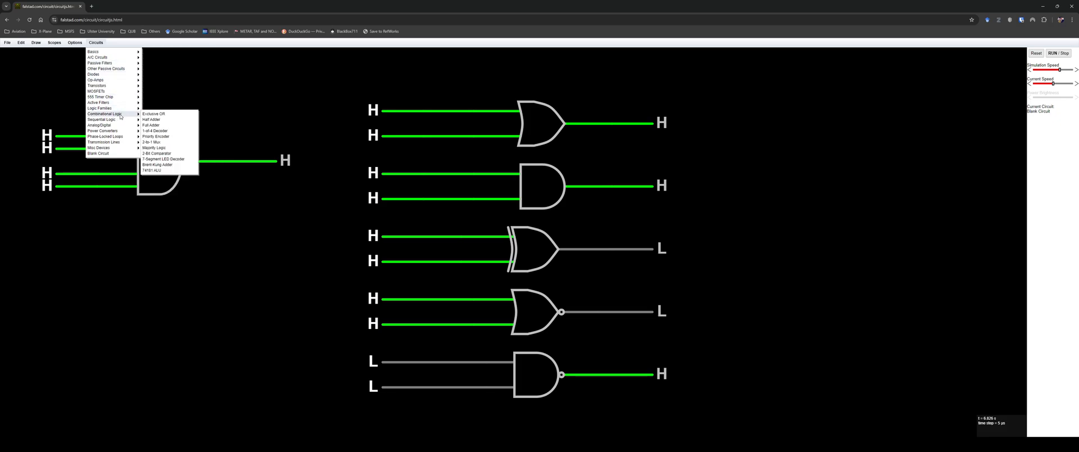
pyautogui.click(258, 231)
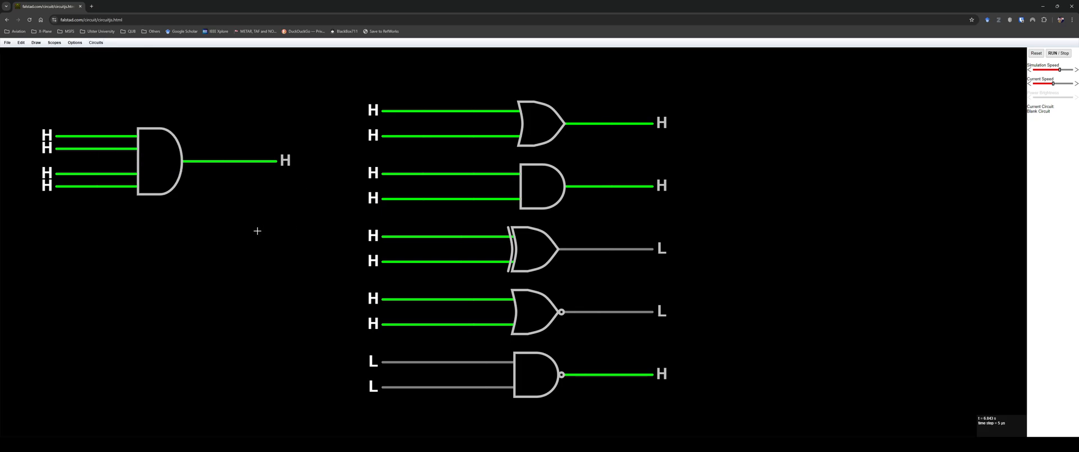
# Step: Start a new blank circuit and load the Half Adder example from the combinational logic circuits
pyautogui.click(7, 43)
pyautogui.click(7, 43)
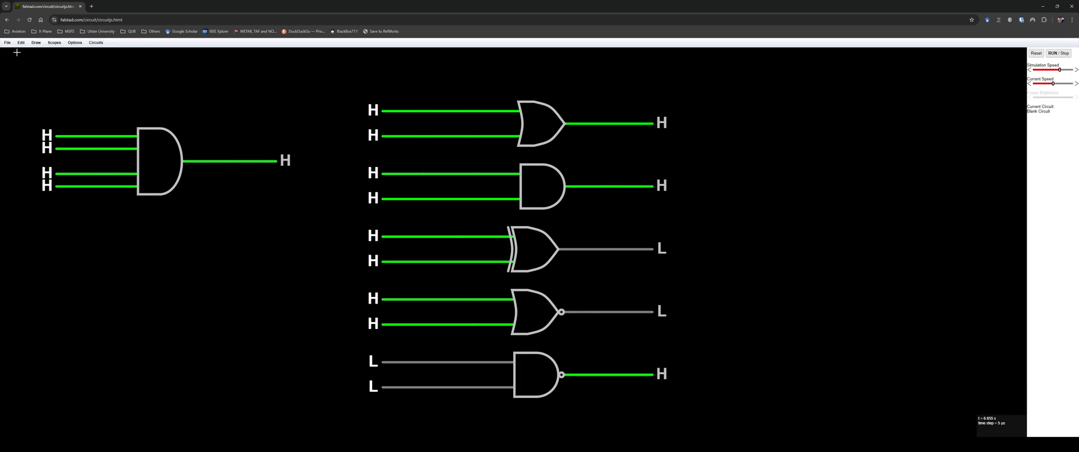
pyautogui.click(96, 42)
pyautogui.moveTo(98, 59)
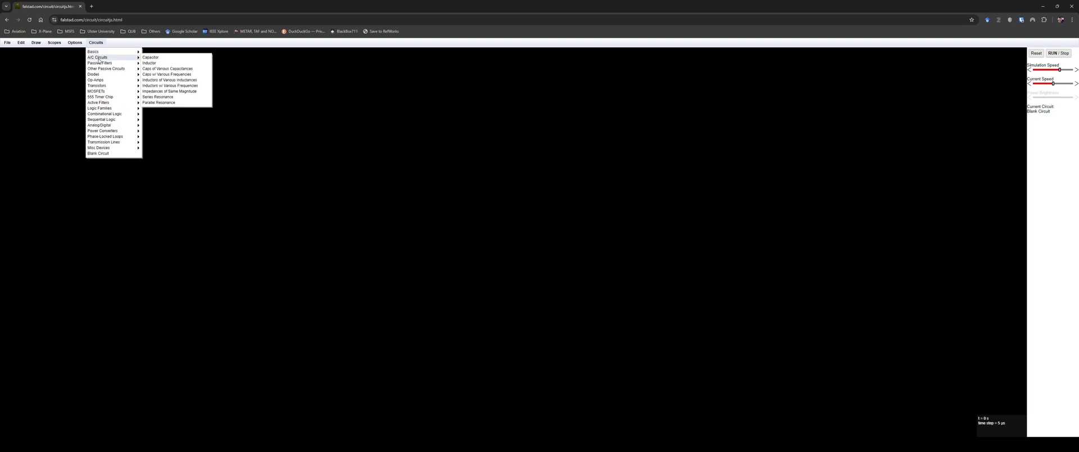
pyautogui.moveTo(119, 116)
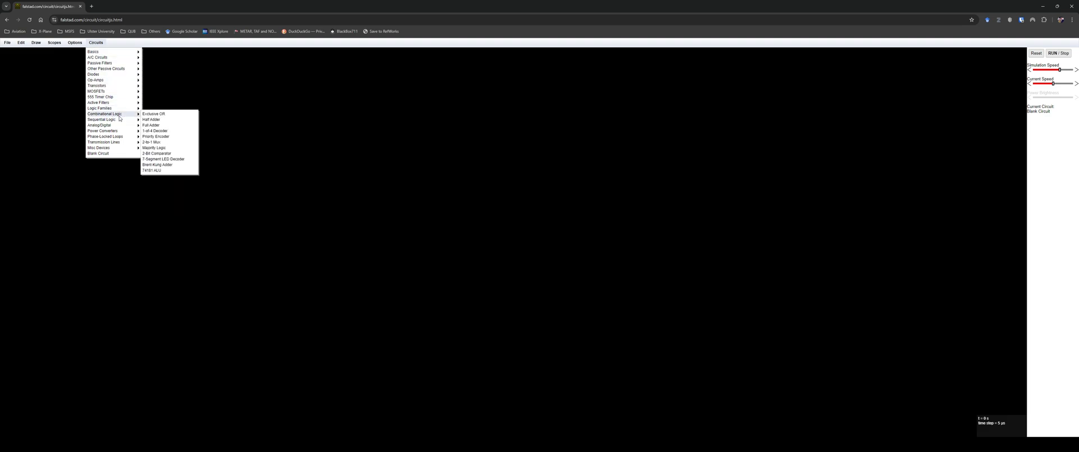
pyautogui.click(159, 121)
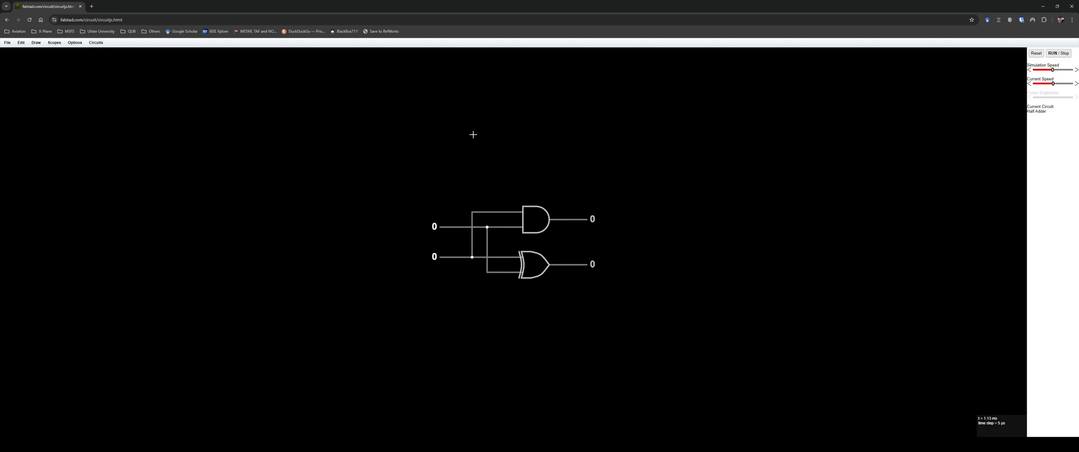
# Step: Set the half adder's upper input to 1, followed by its lower input to 1
pyautogui.scroll(3, 562, 283)
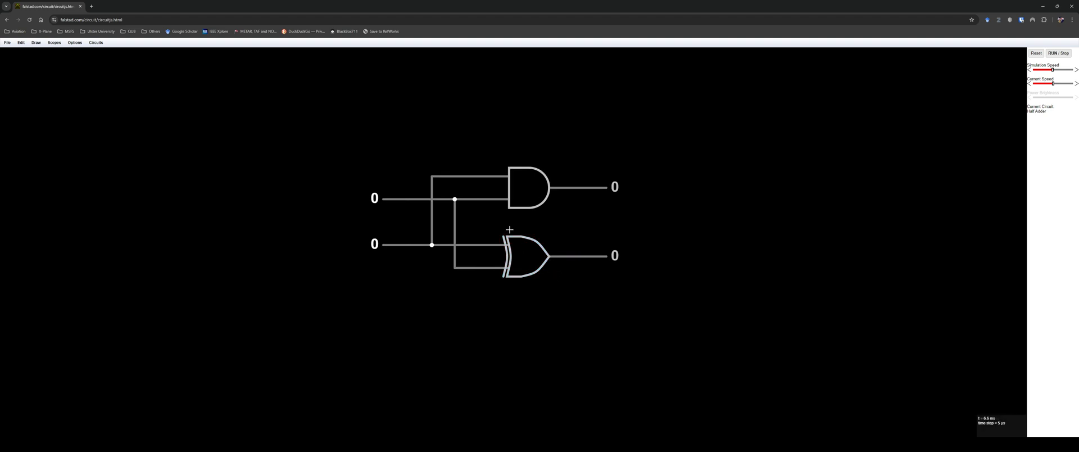
pyautogui.scroll(2, 509, 230)
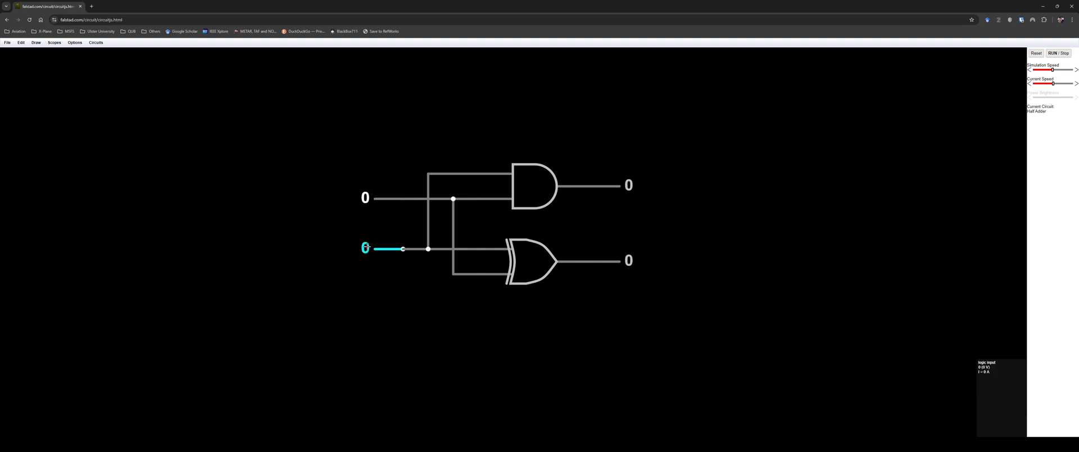
pyautogui.click(364, 198)
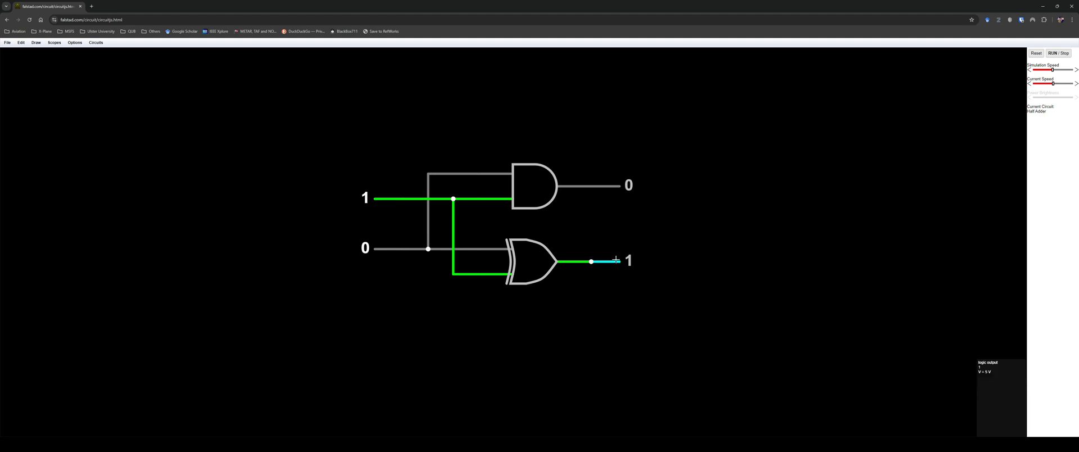
pyautogui.click(362, 248)
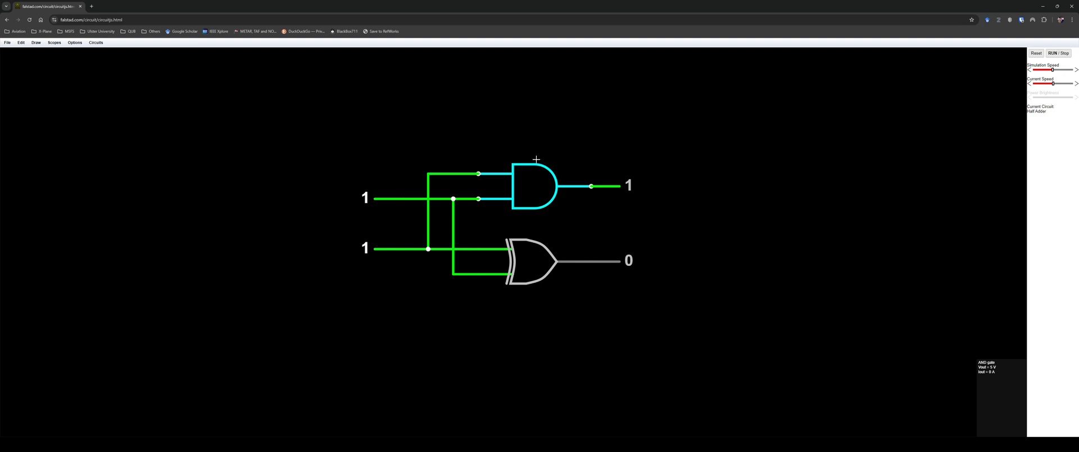
# Step: Start a new blank circuit and load the Full Adder example from the combinational logic circuits
pyautogui.click(7, 42)
pyautogui.click(22, 52)
pyautogui.click(95, 42)
pyautogui.moveTo(122, 70)
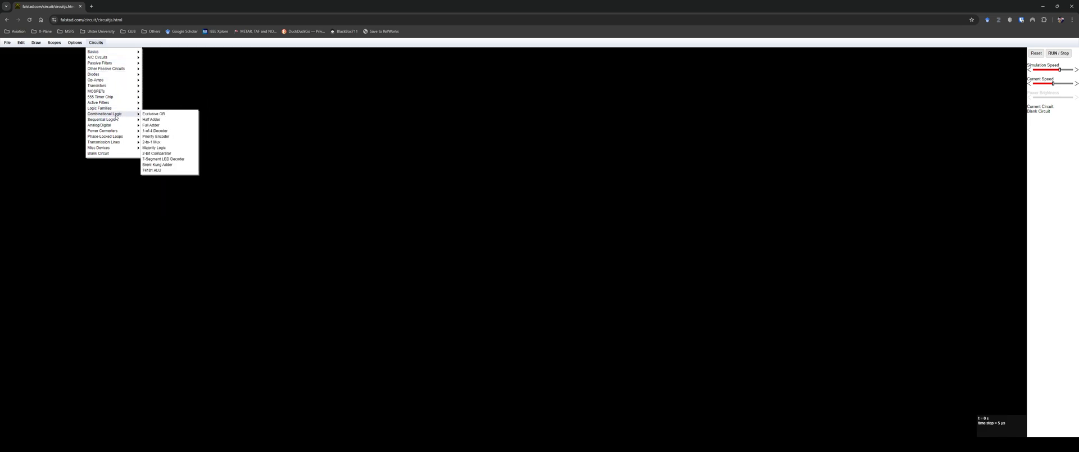
pyautogui.moveTo(118, 121)
pyautogui.click(158, 124)
# Step: Set the full adder's three inputs to 1 one at a time, from the lowest to the highest
pyautogui.scroll(4, 585, 278)
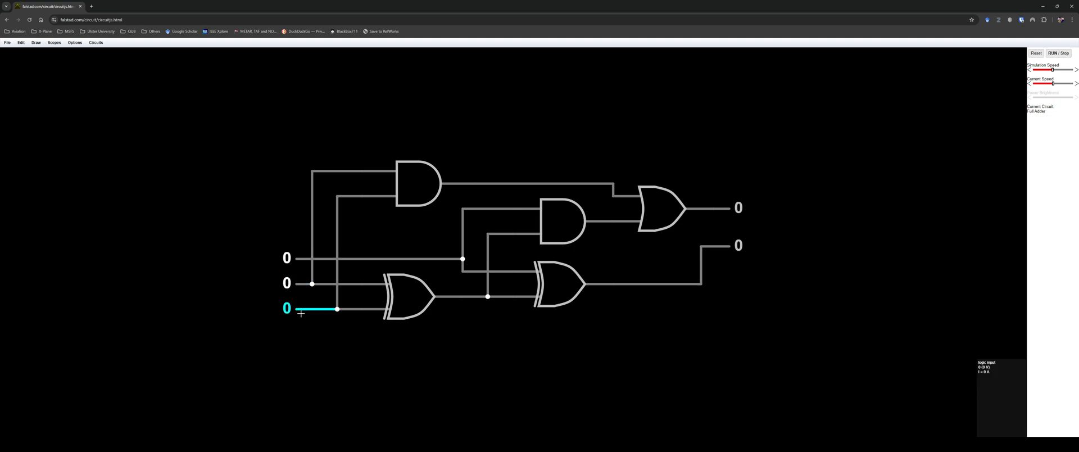
pyautogui.click(288, 308)
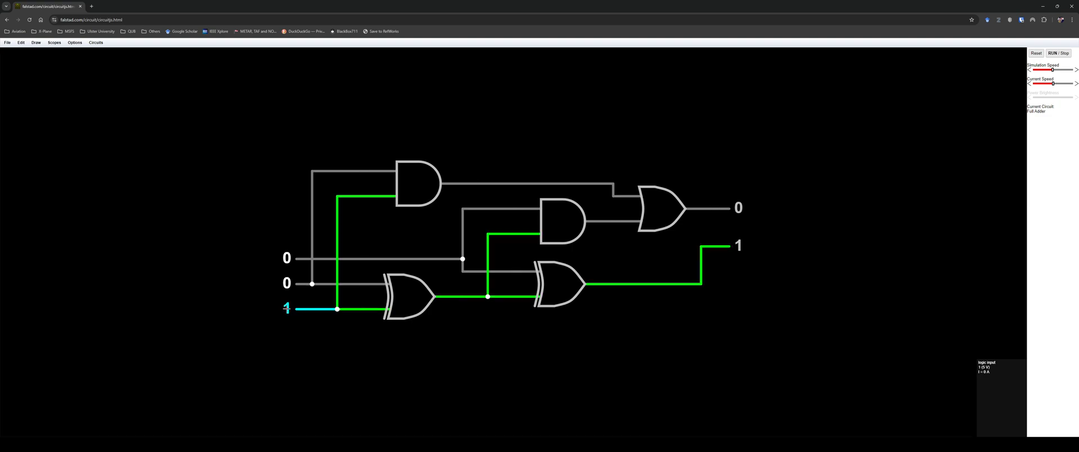
pyautogui.click(287, 284)
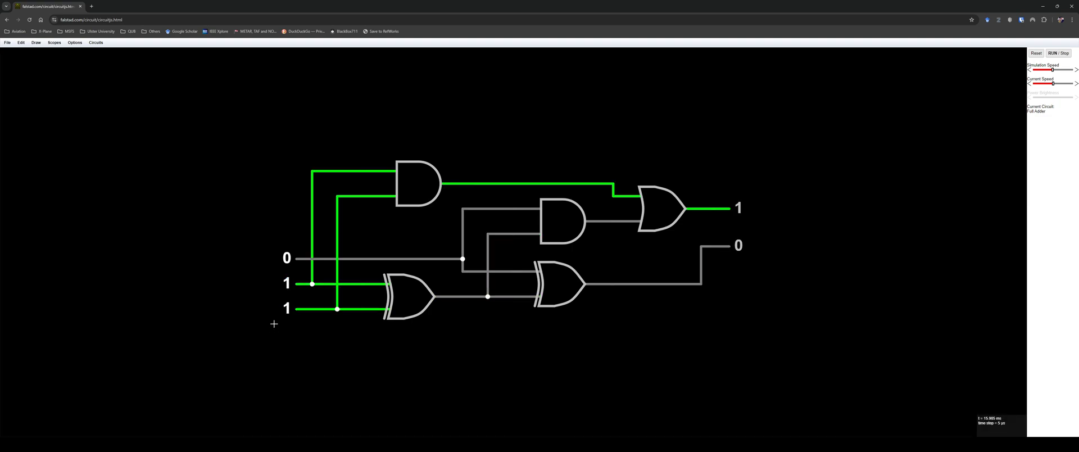
pyautogui.click(287, 257)
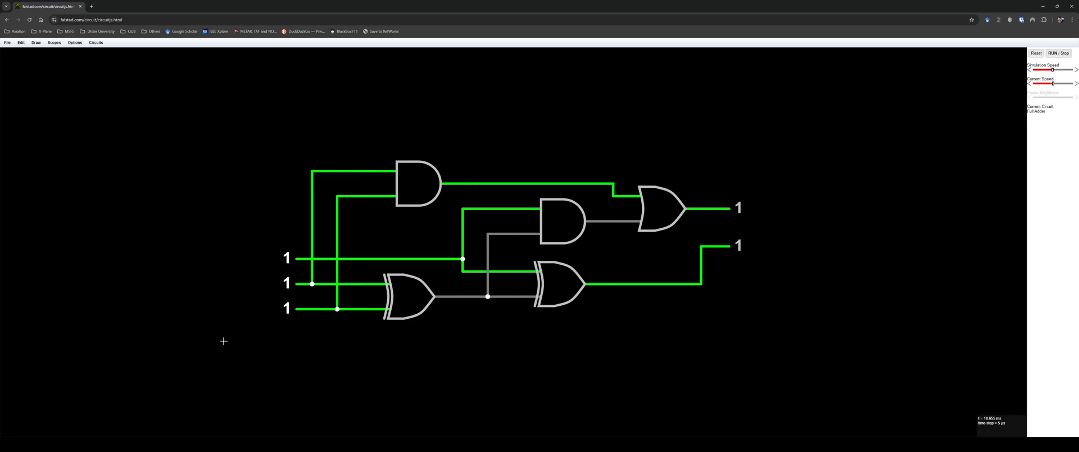